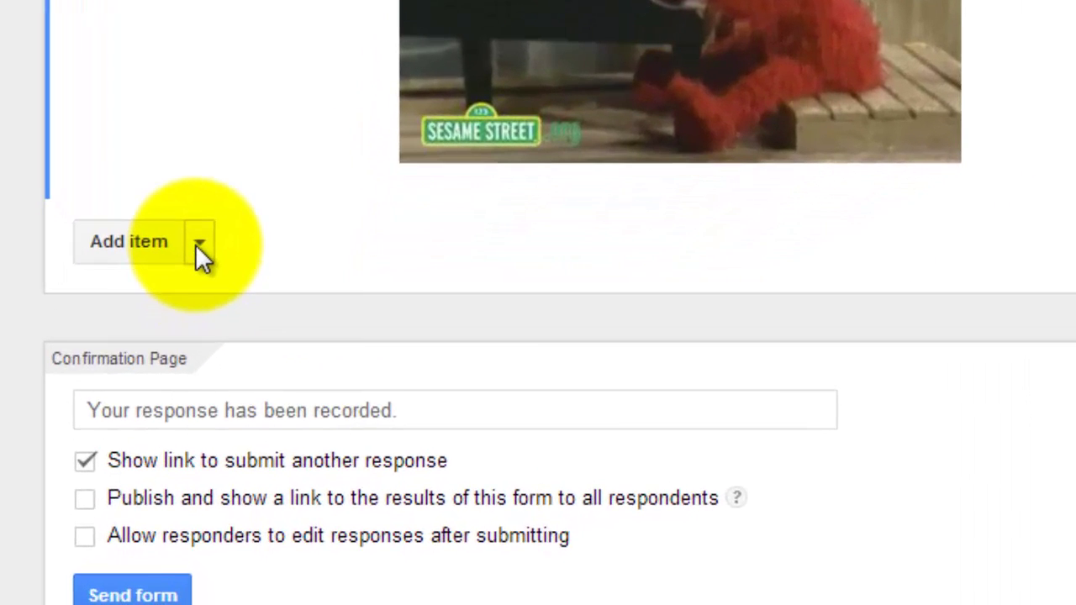
Step: Add a section header titled "Main Section" below the video in the form
click(221, 375)
click(198, 244)
click(198, 244)
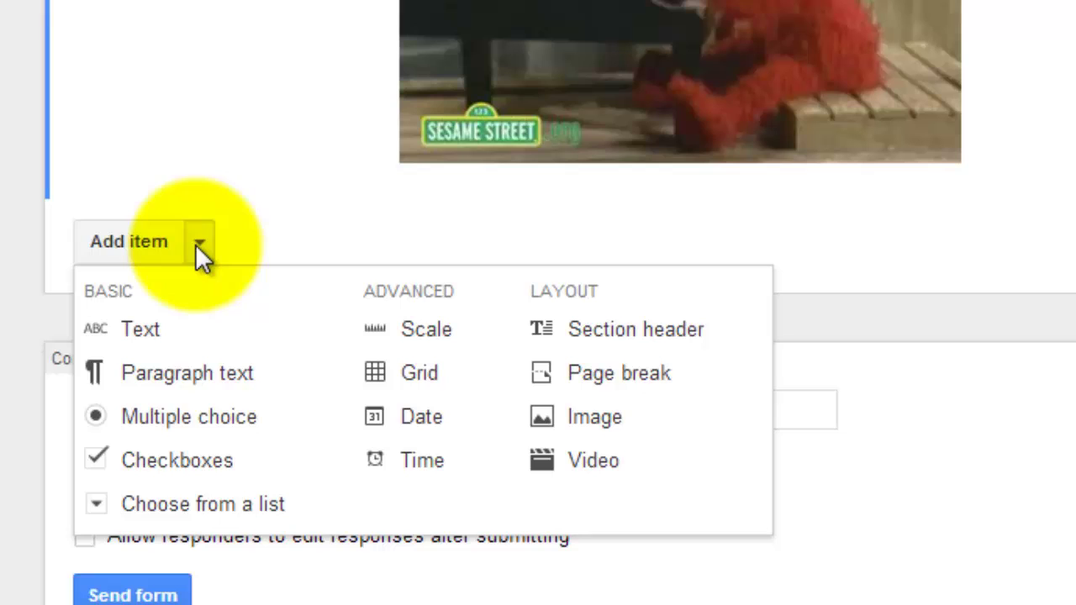
click(587, 336)
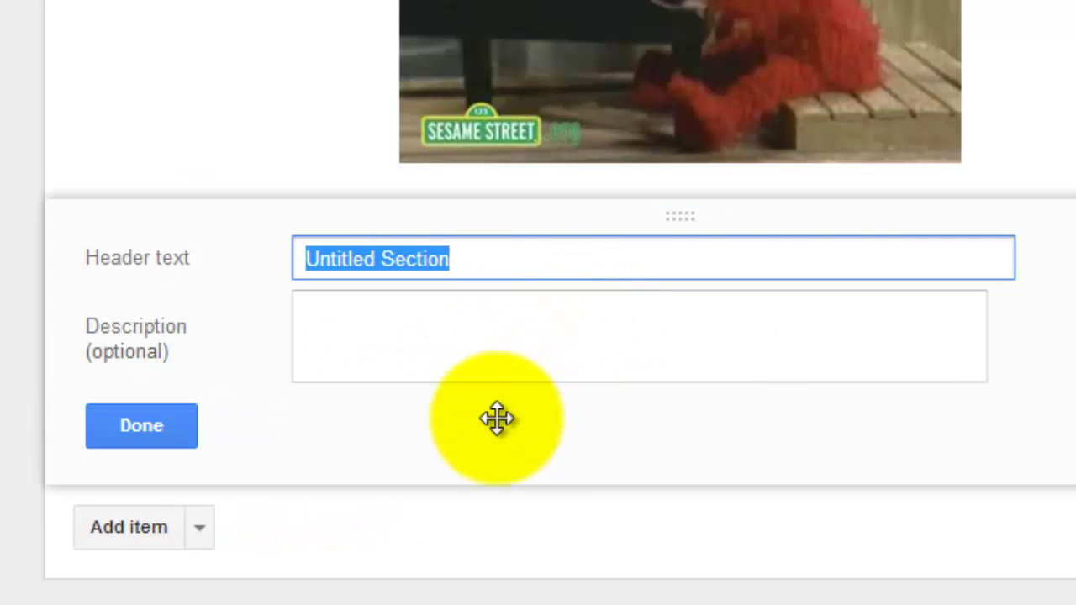
text(A)
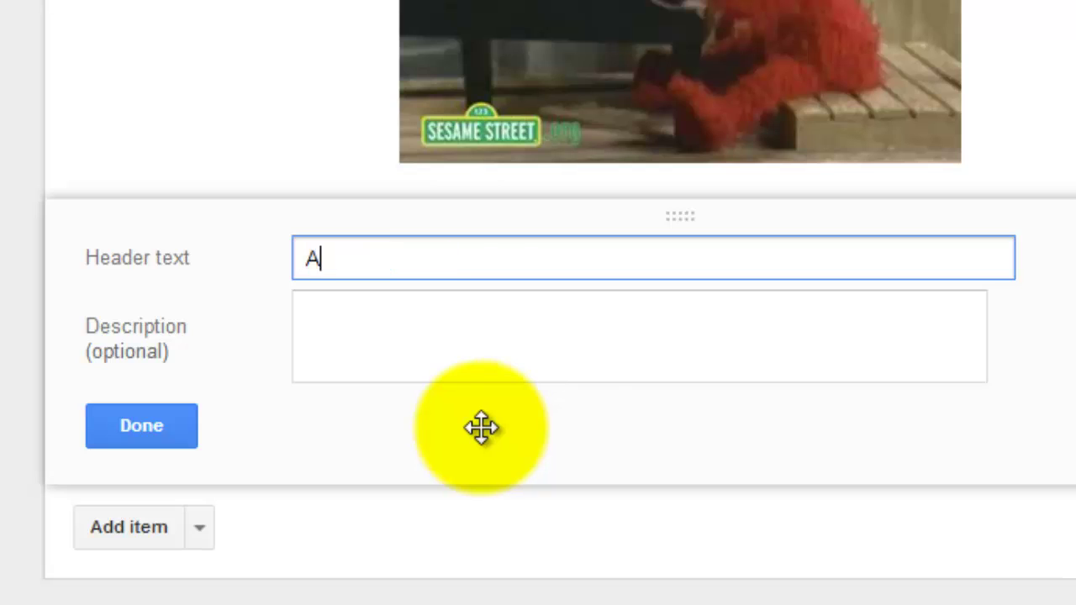
key(BackSpace)
text(Aw)
key(BackSpace)
key(BackSpace)
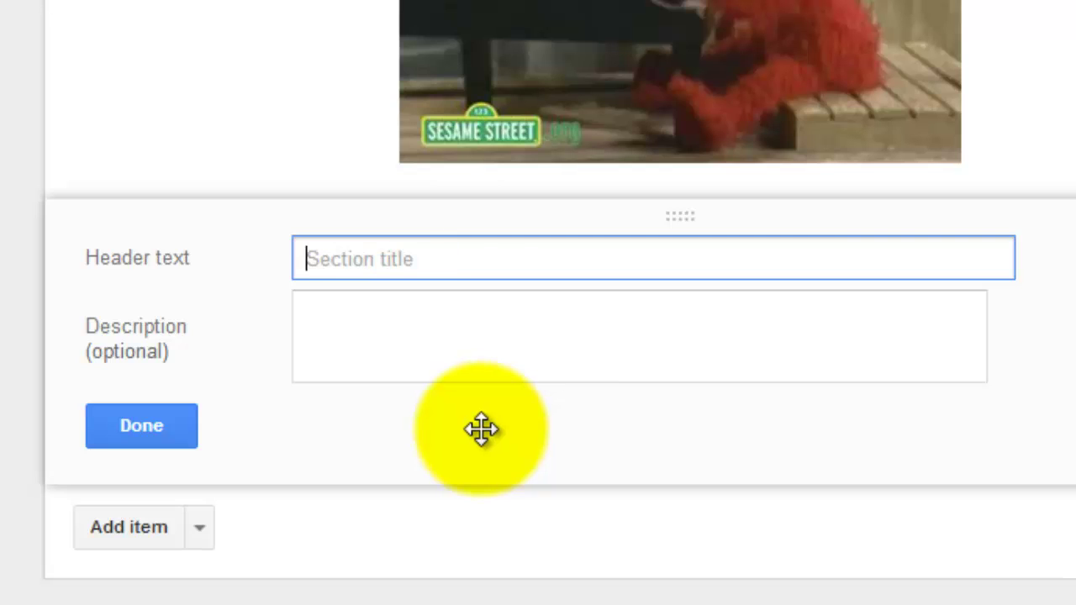
text(Main Section)
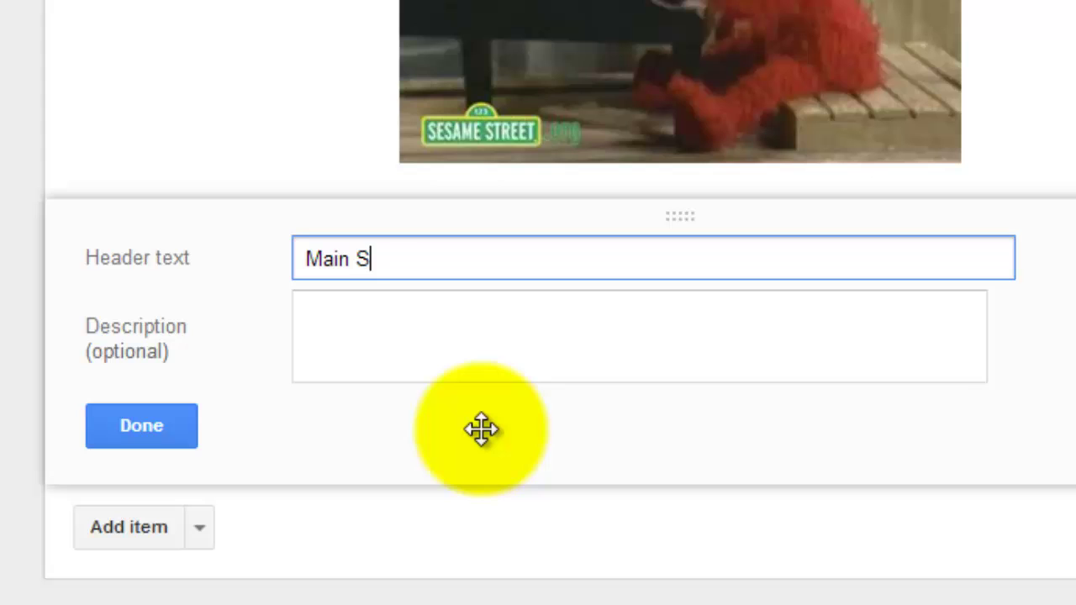
click(197, 416)
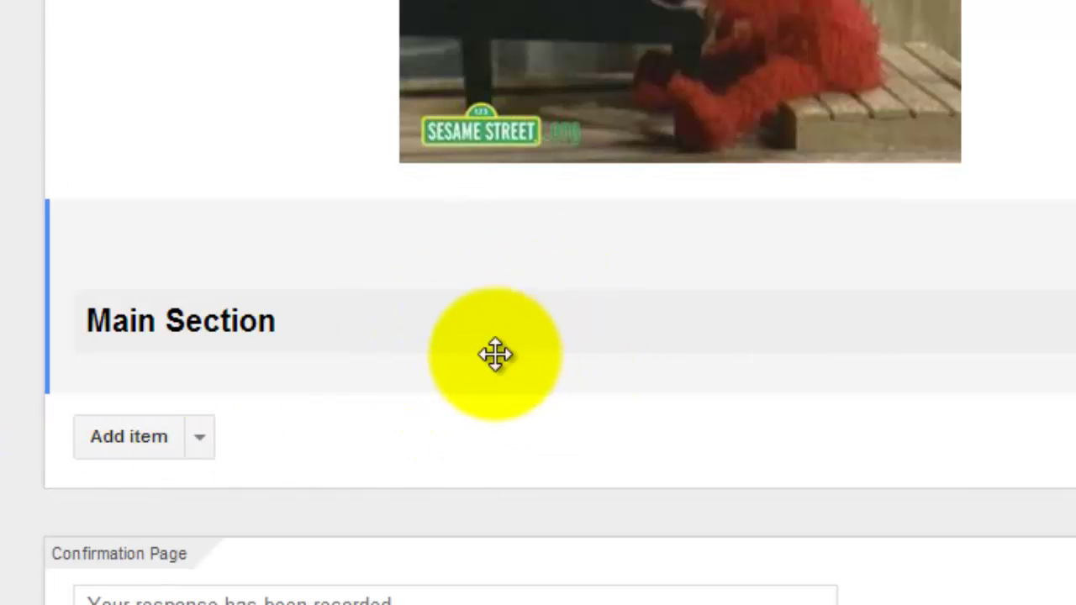
Step: Add a multiple choice question titled "Are you a boy or a girl?" under the Main Section header
scroll(504, 355, down, 2)
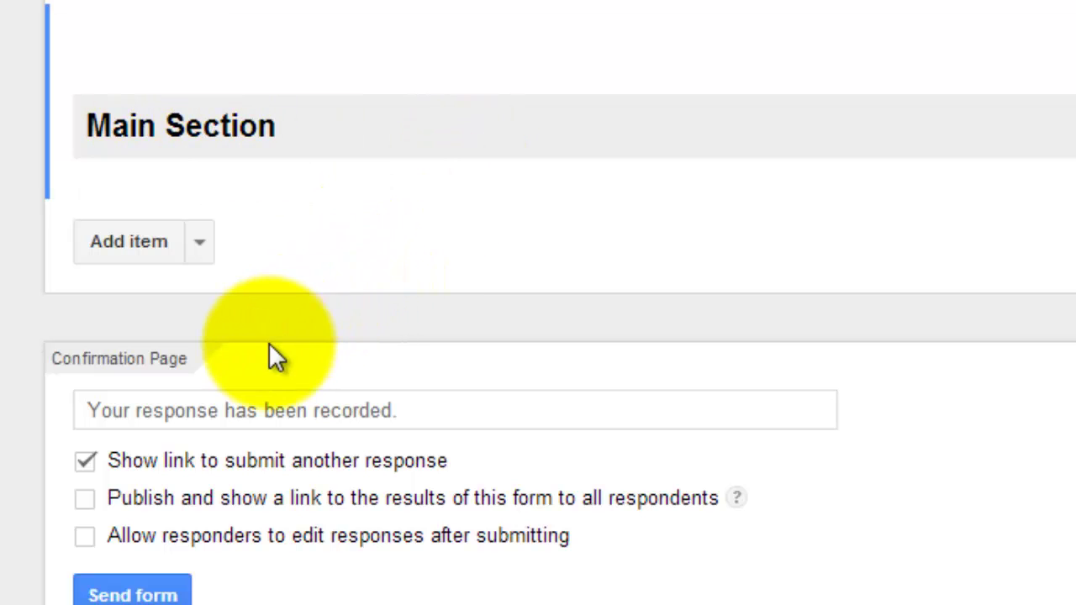
click(193, 240)
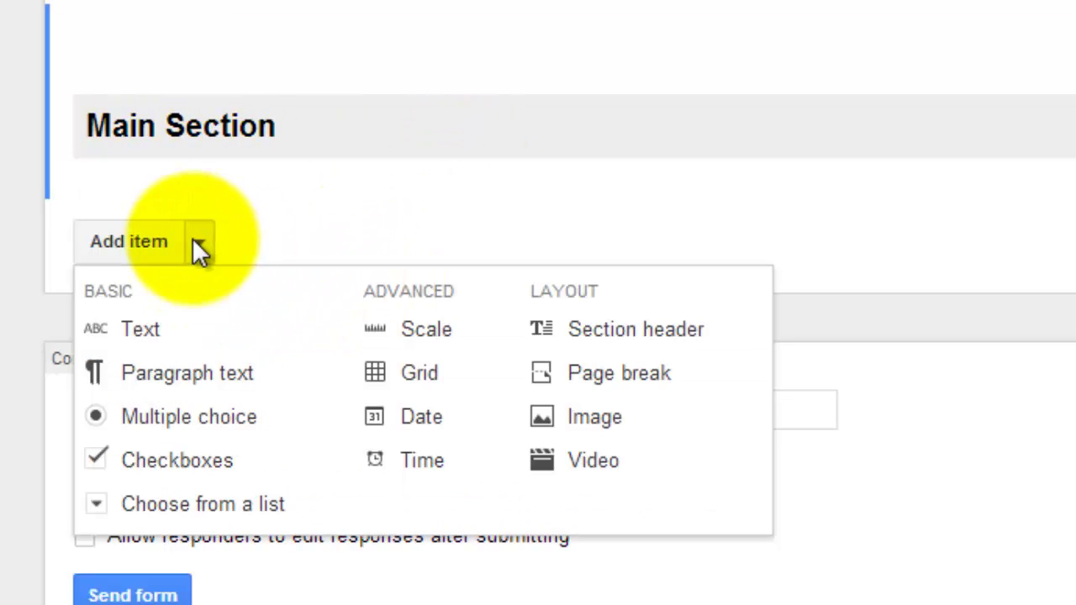
click(225, 430)
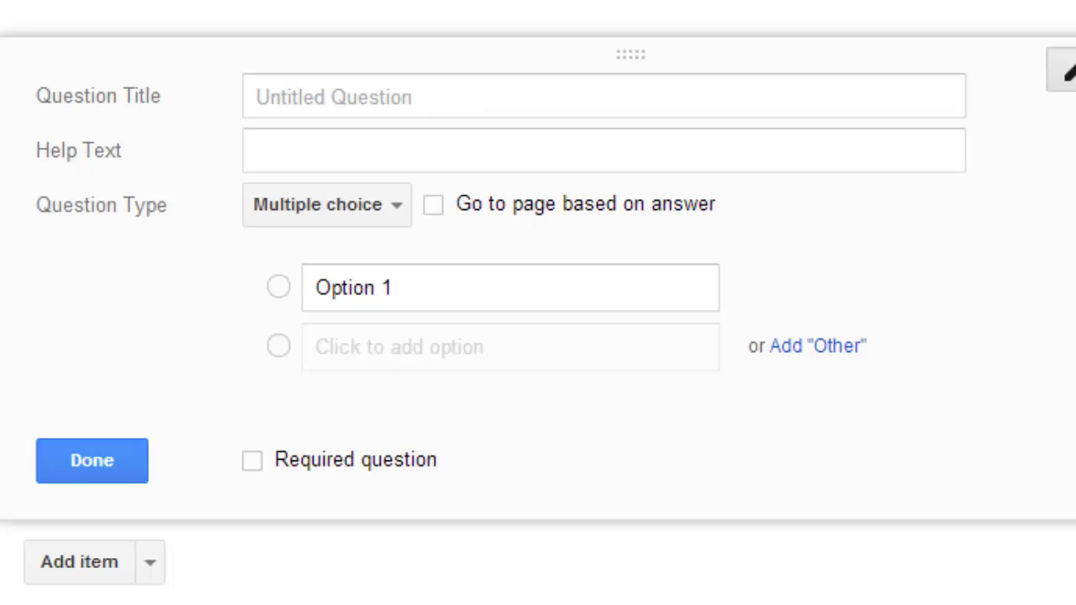
click(418, 99)
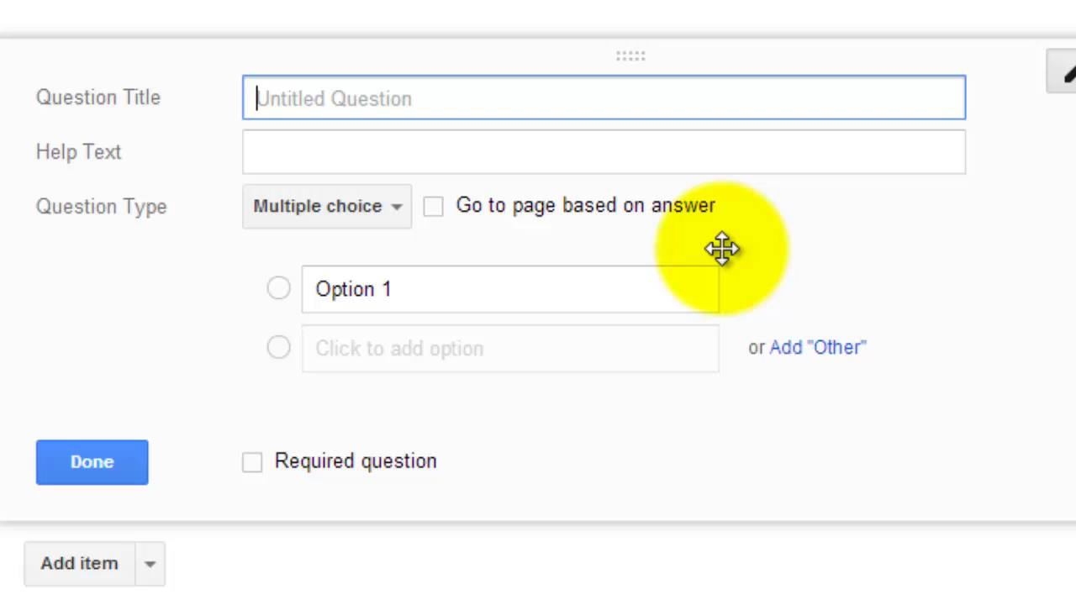
text(Are)
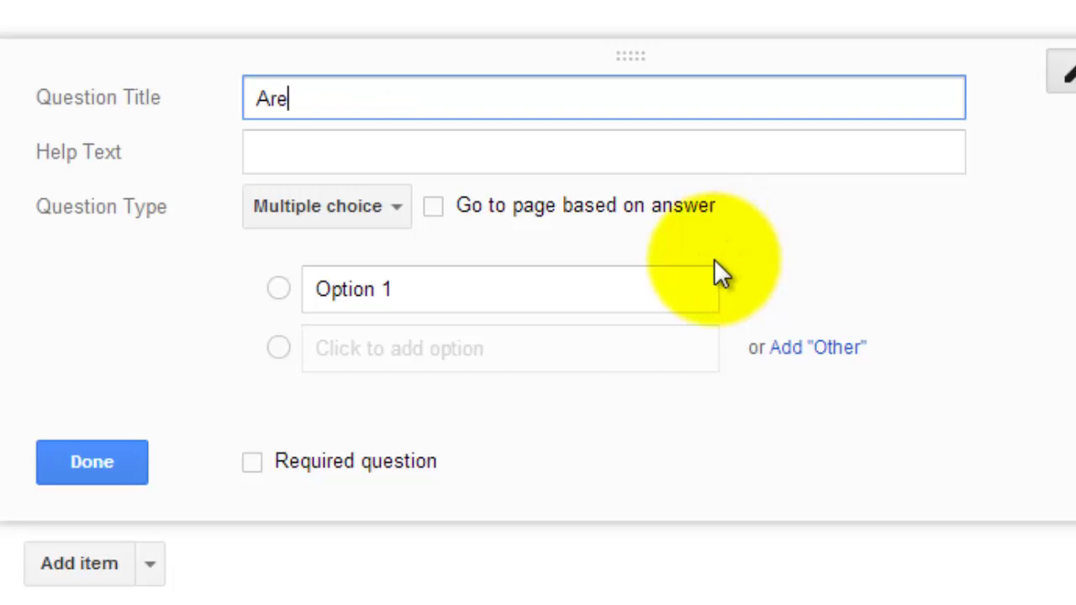
text( you a boy )
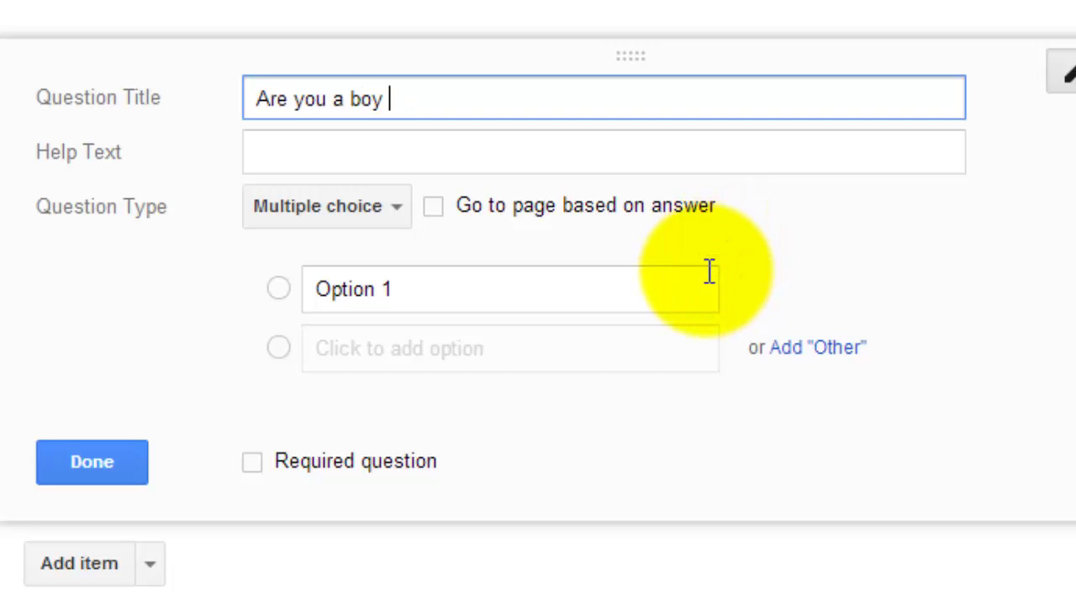
text(or a girl?)
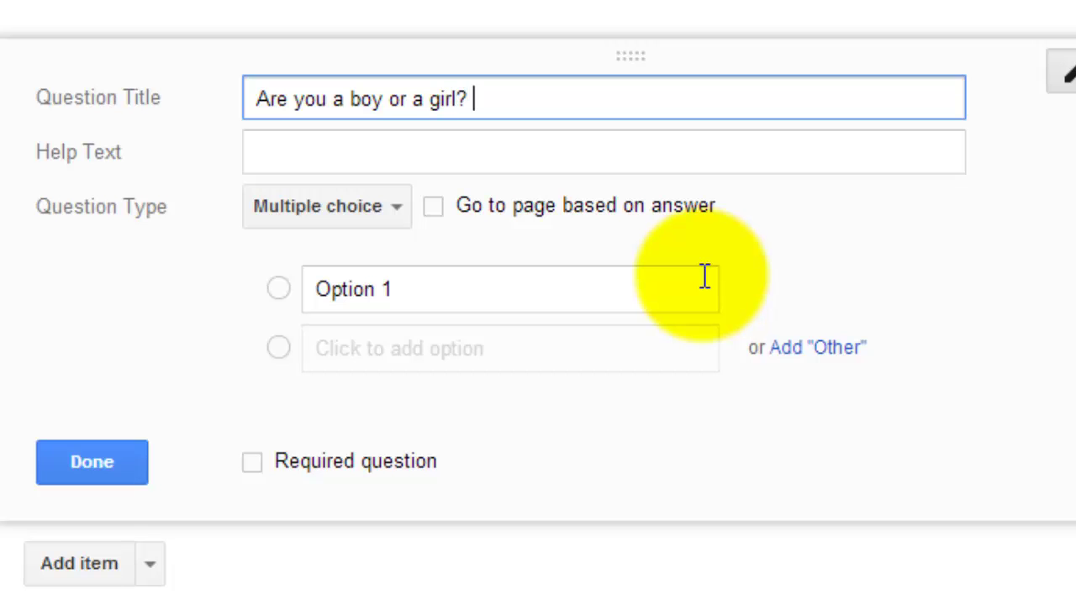
Step: Enter "Boy" and "Girl" as the two answer options of the question
click(499, 300)
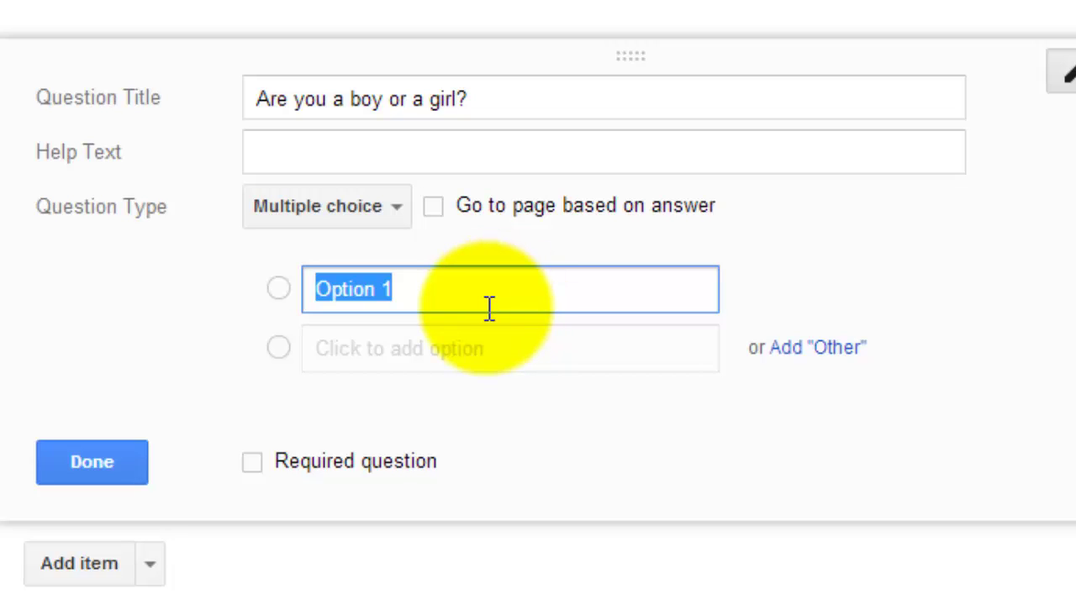
text(Byo)
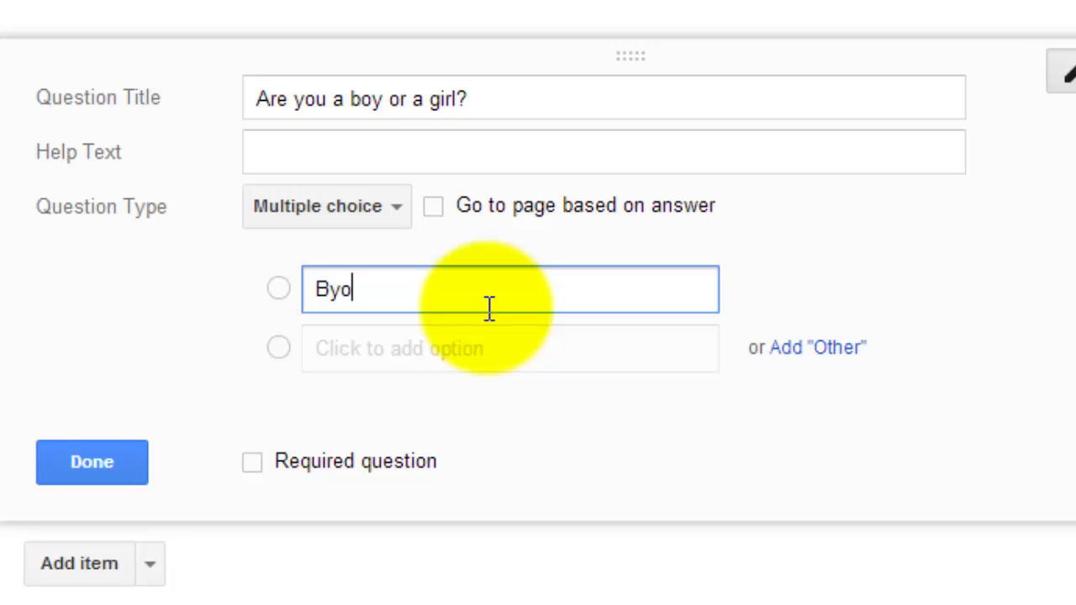
key(BackSpace)
key(BackSpace)
text(oy)
key(Return)
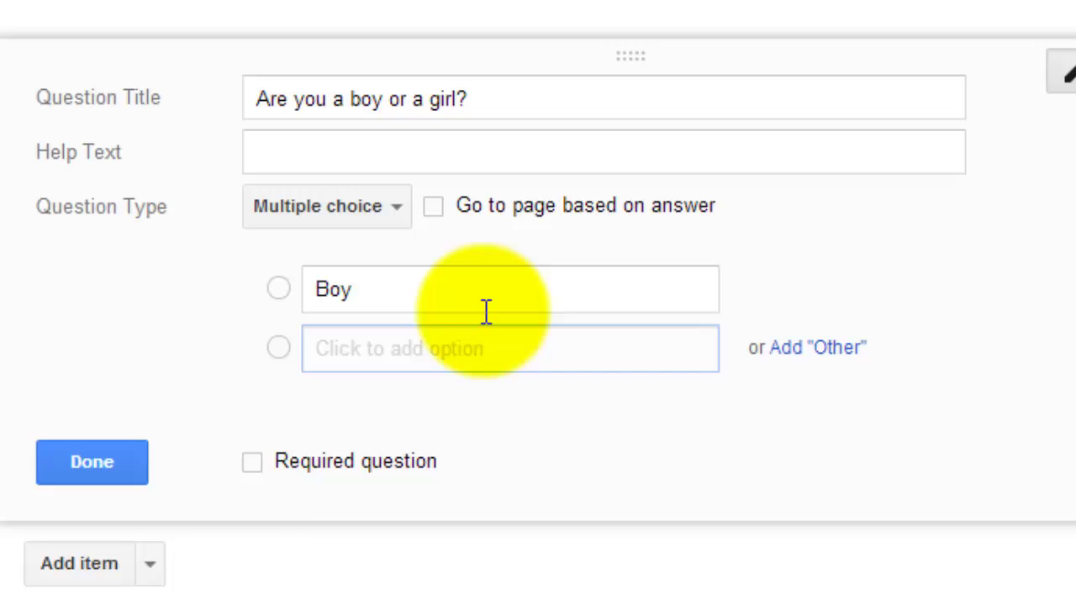
text(B)
key(BackSpace)
text(Girl)
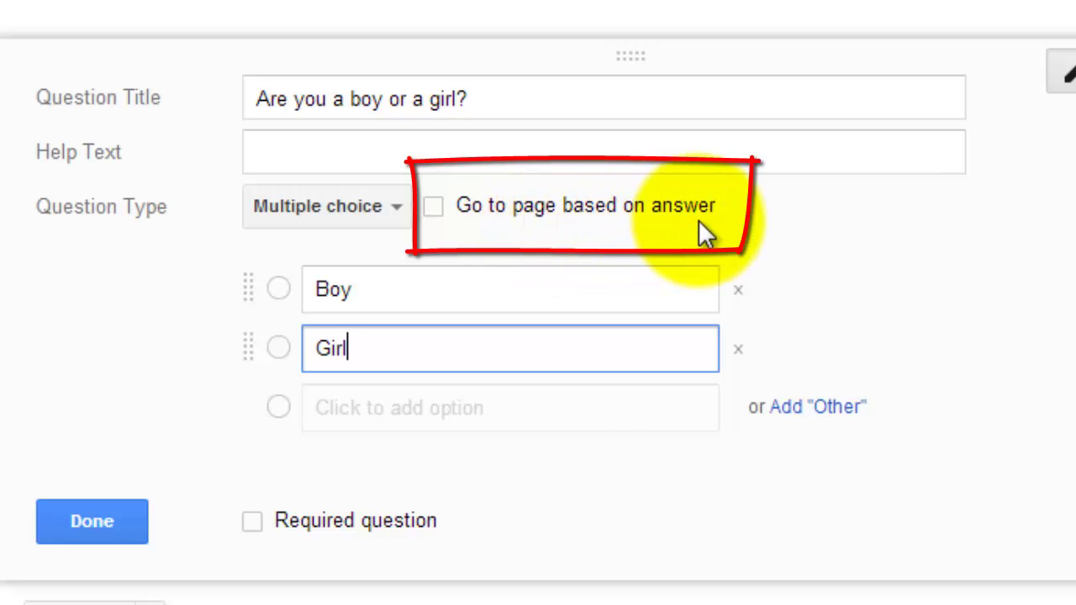
Step: Make the boy-or-girl question required with page navigation based on the answer, and finish editing it
click(433, 210)
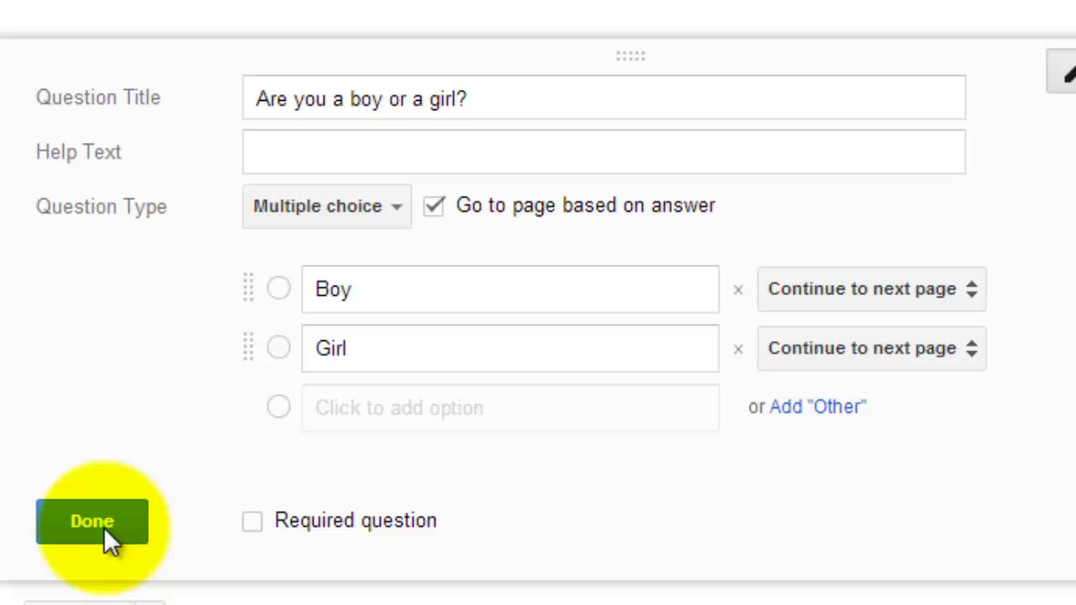
click(252, 521)
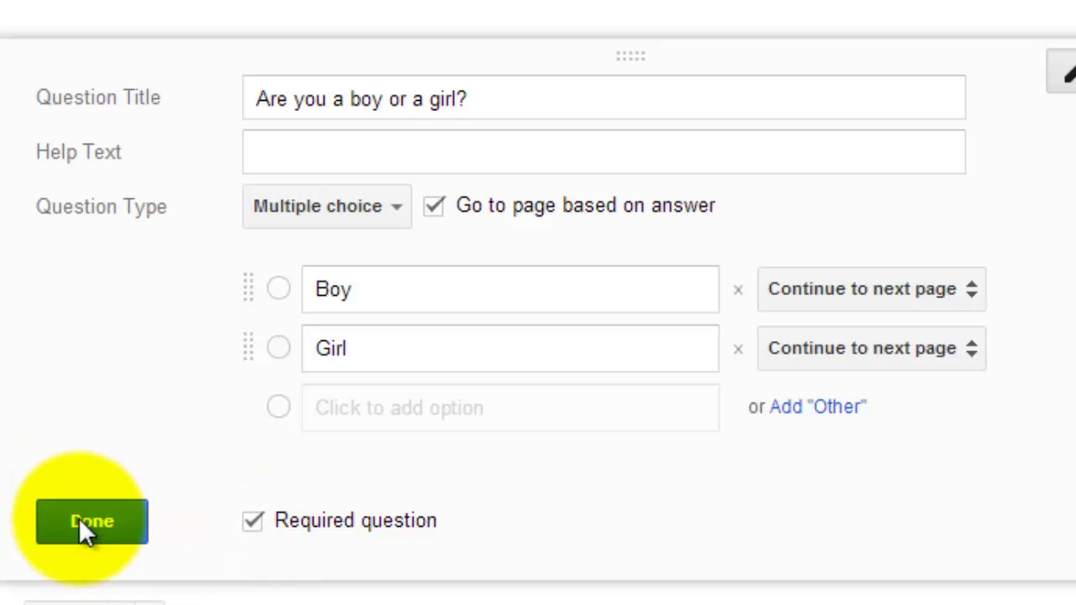
click(84, 522)
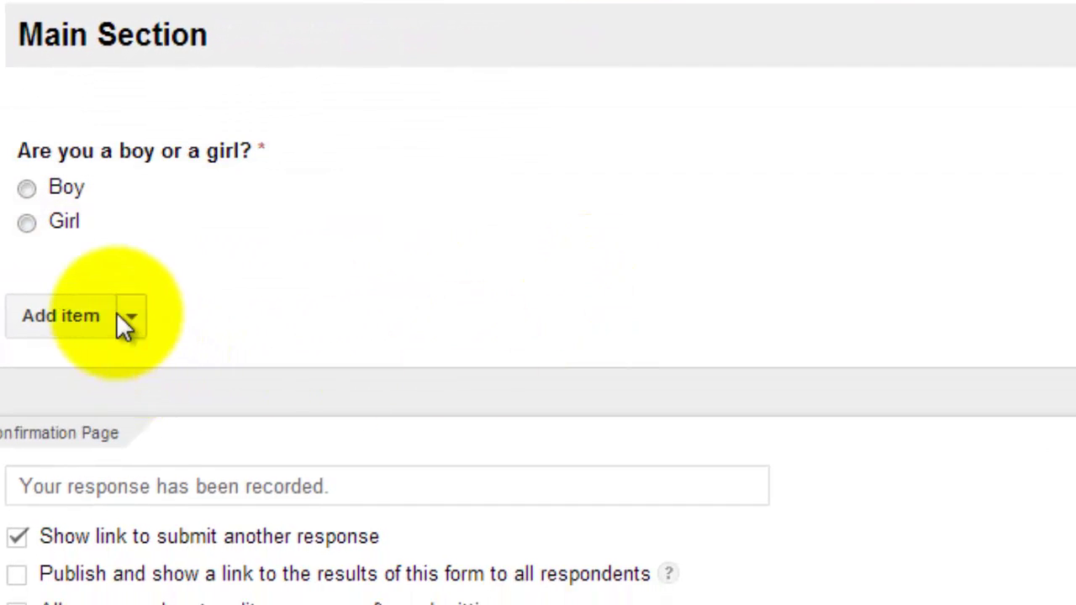
Step: Insert a page break titled "Boys" after the boy-or-girl question
click(133, 399)
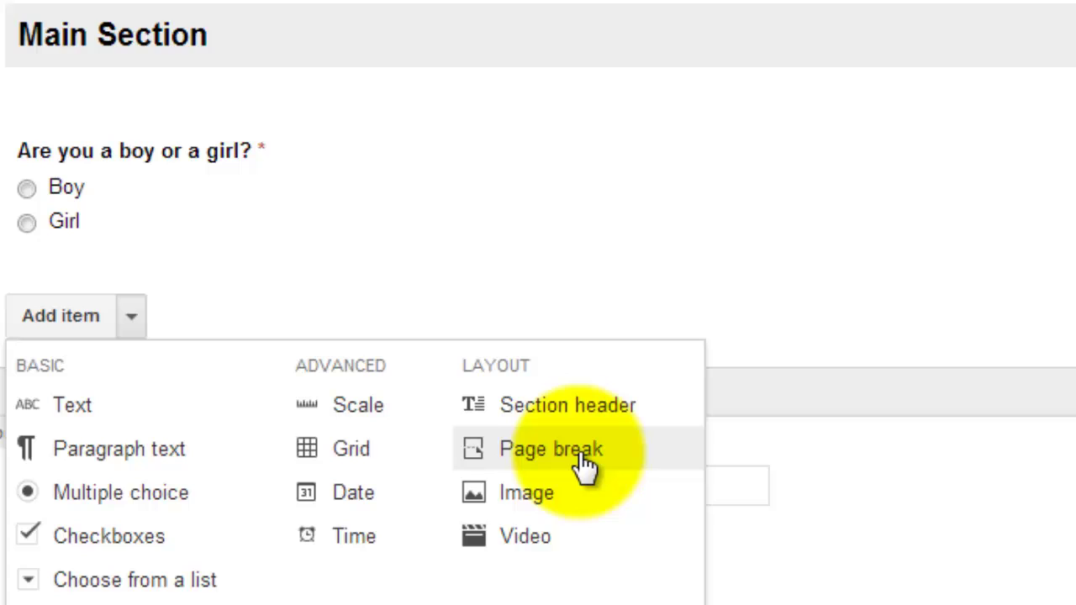
click(524, 470)
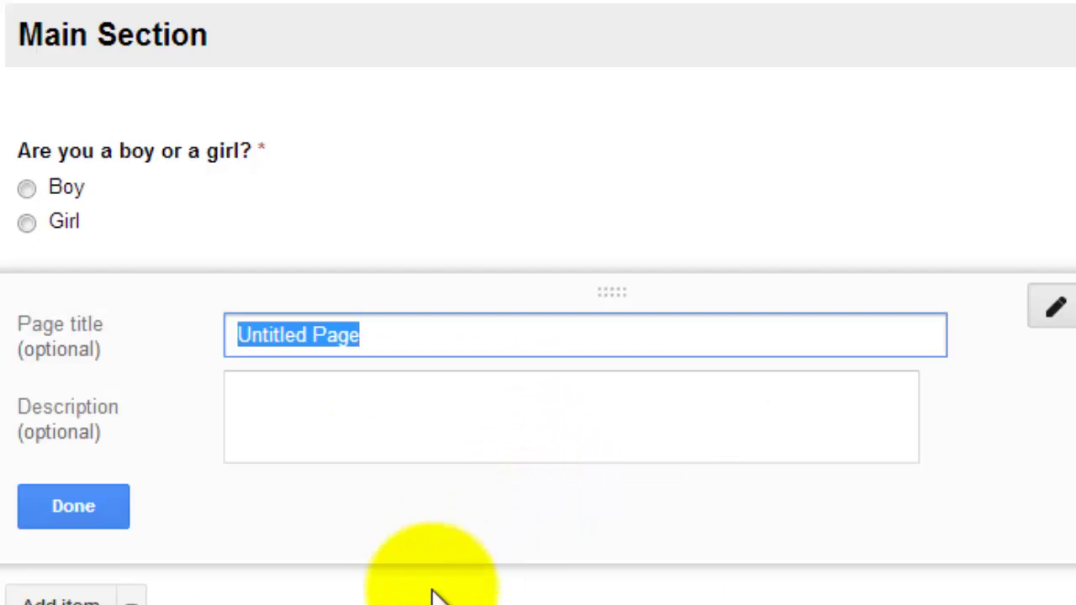
text(Bo)
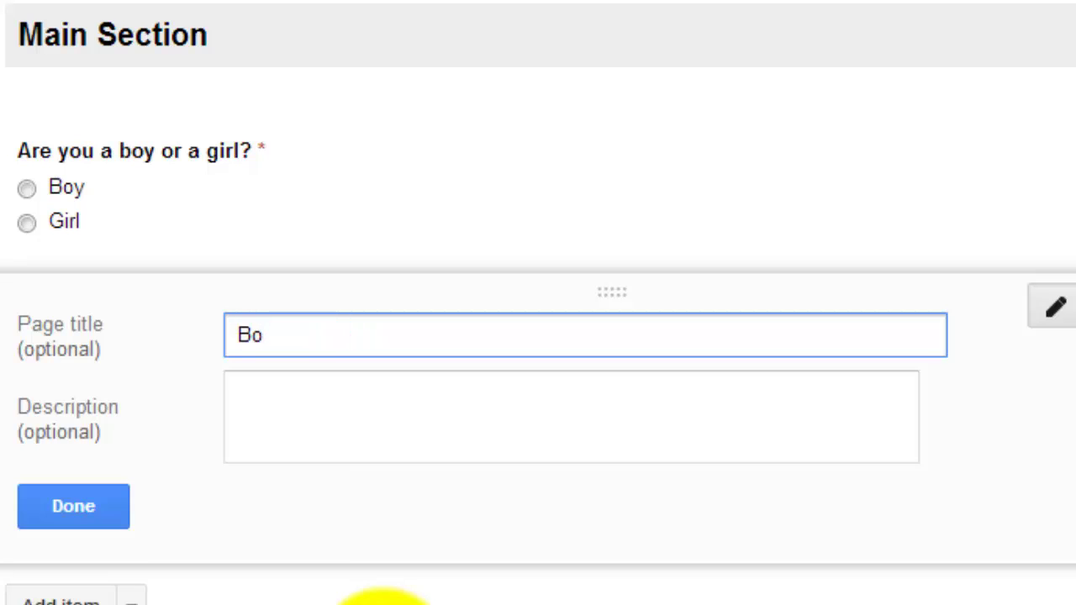
text(ys)
click(38, 513)
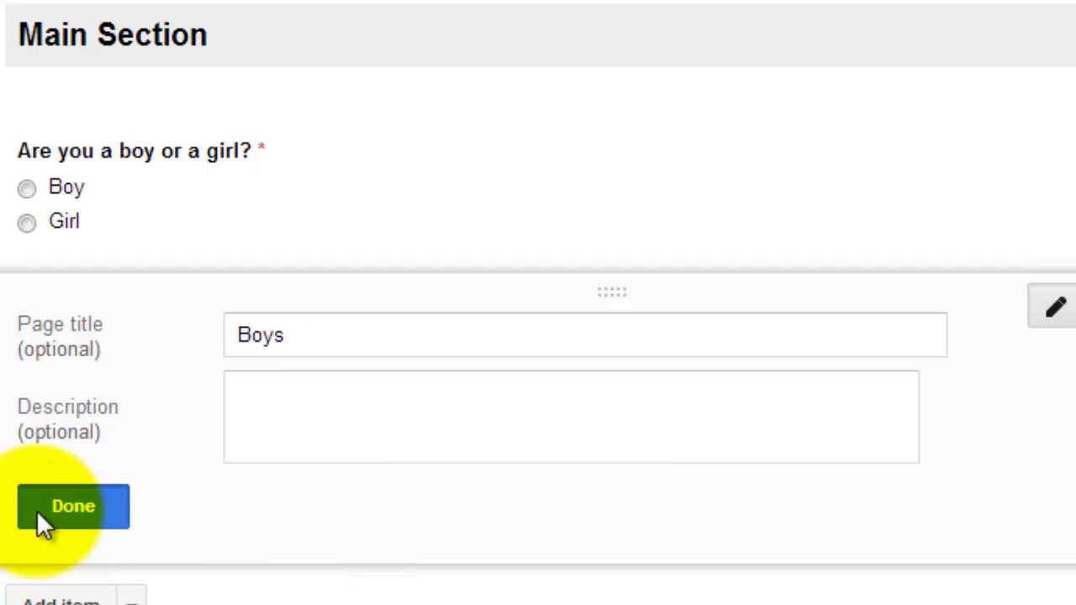
Step: Add a multiple choice question titled "Which sport do you like best?" to the Boys page
scroll(329, 526, down, 3)
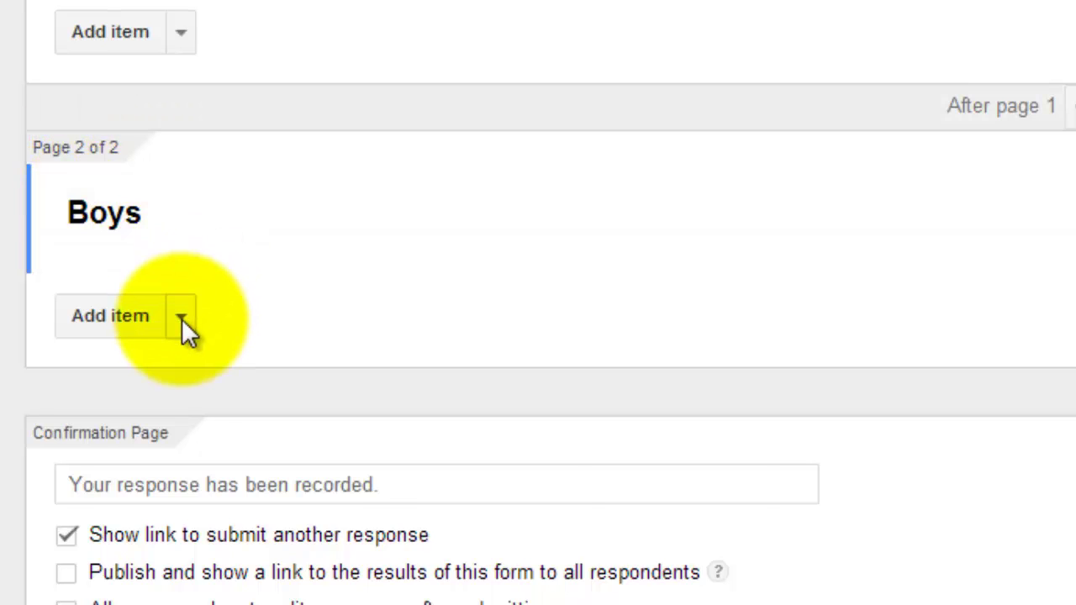
click(182, 317)
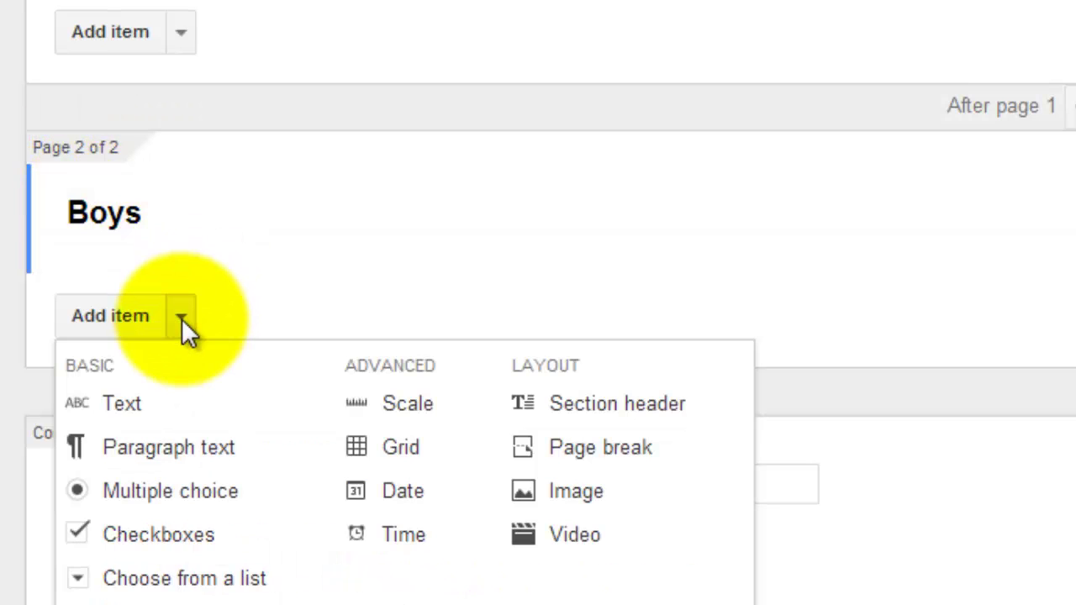
click(171, 499)
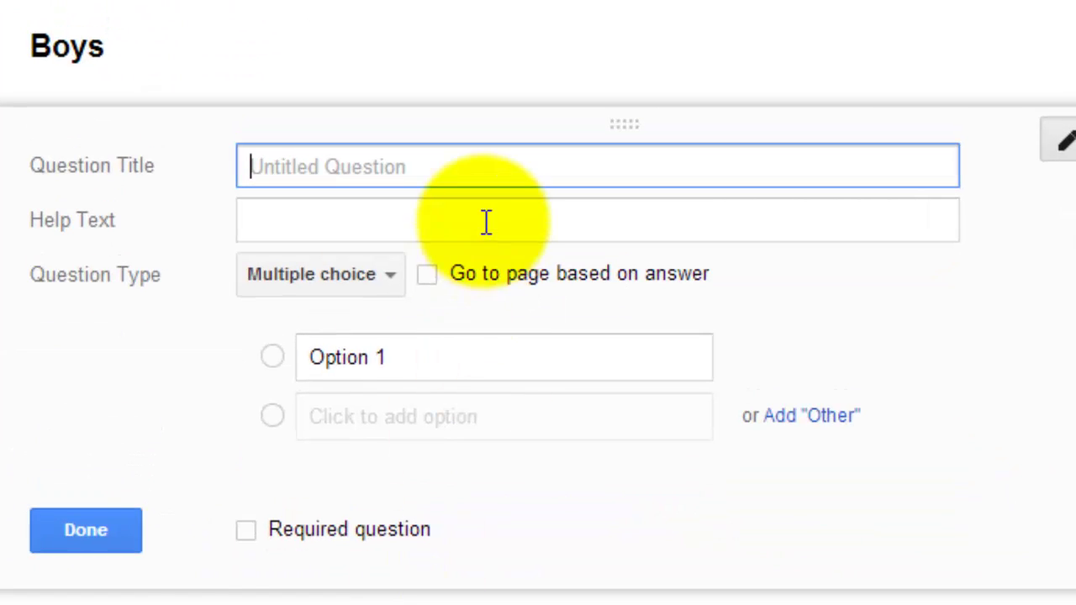
text(Whic)
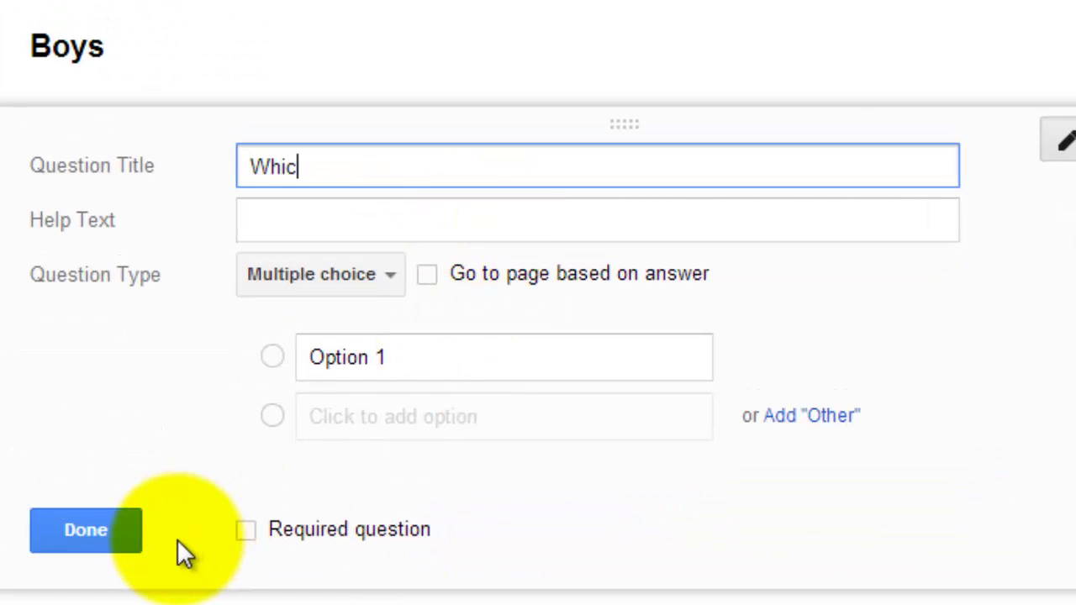
text(h sport do you)
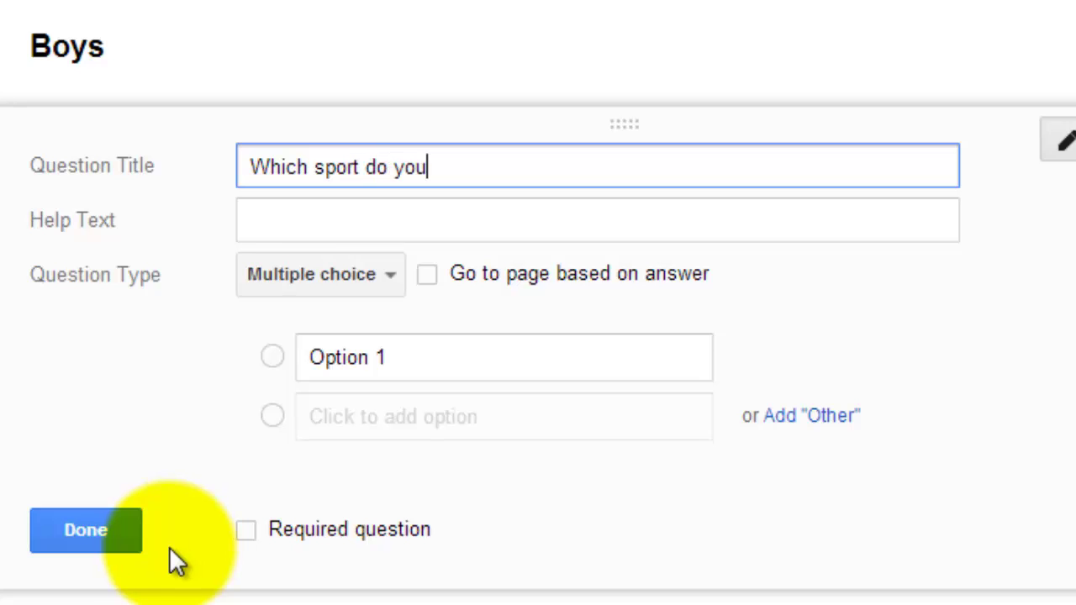
text( like best?)
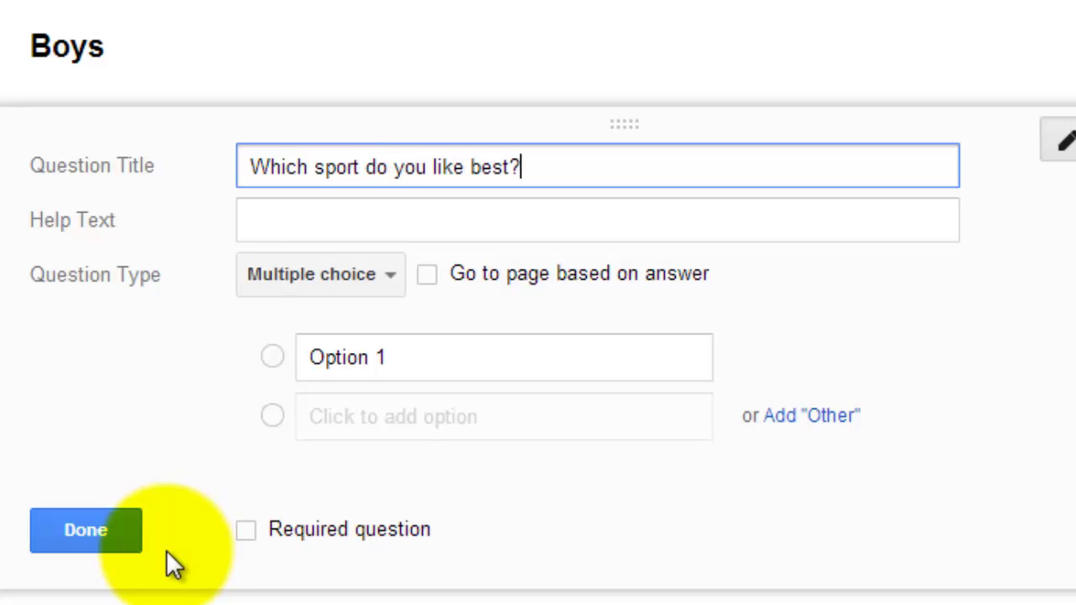
Step: Enter "Football", "Wrestling" and "Baseball" as the answer options of the favourite sport question
click(404, 340)
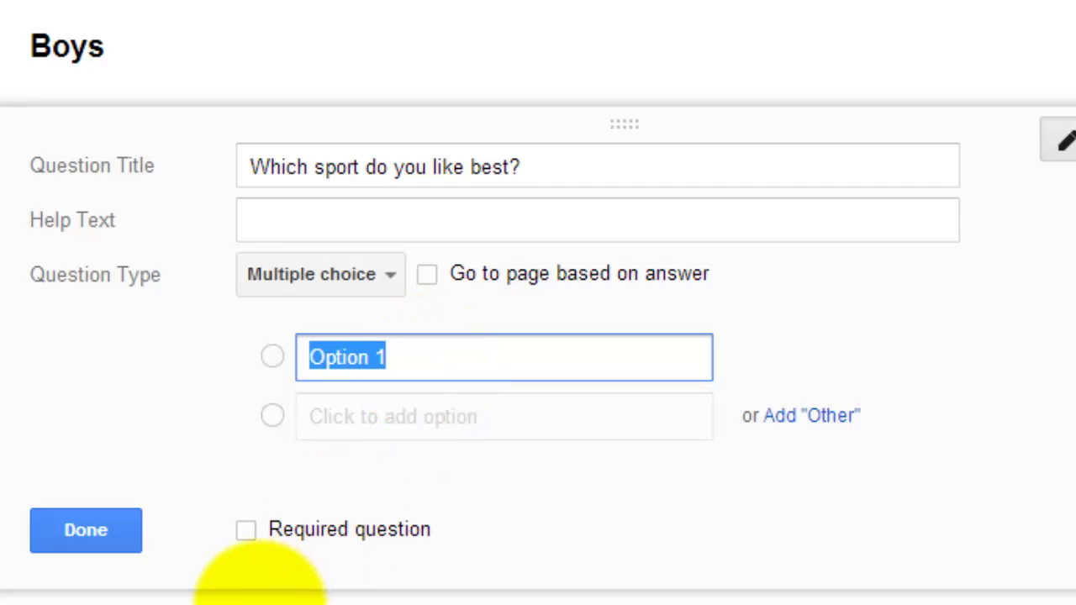
text(Football)
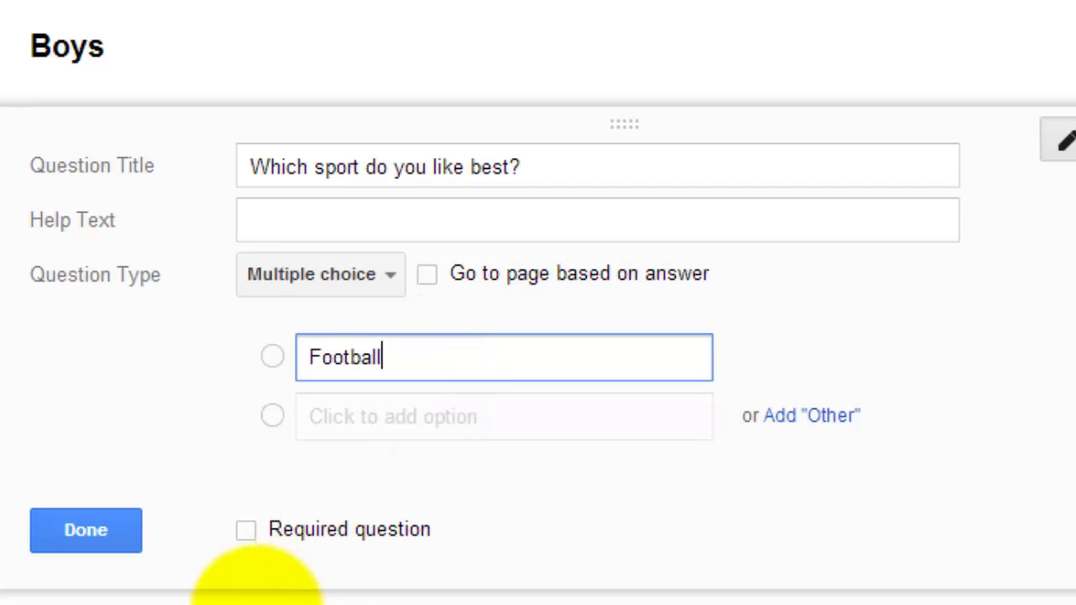
key(Return)
text(Wrestling)
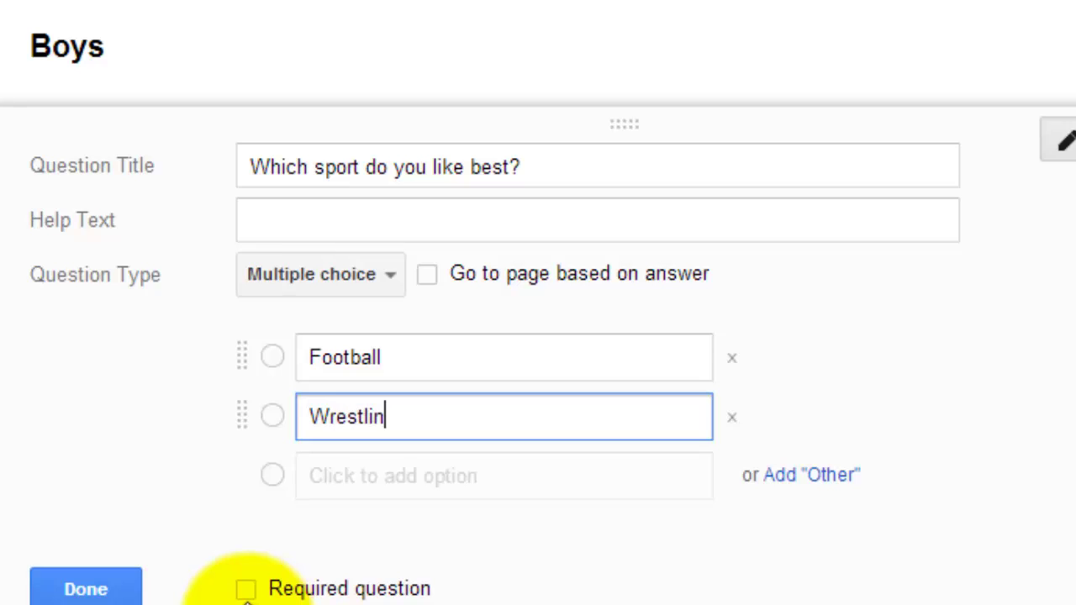
key(Return)
text(Baseball)
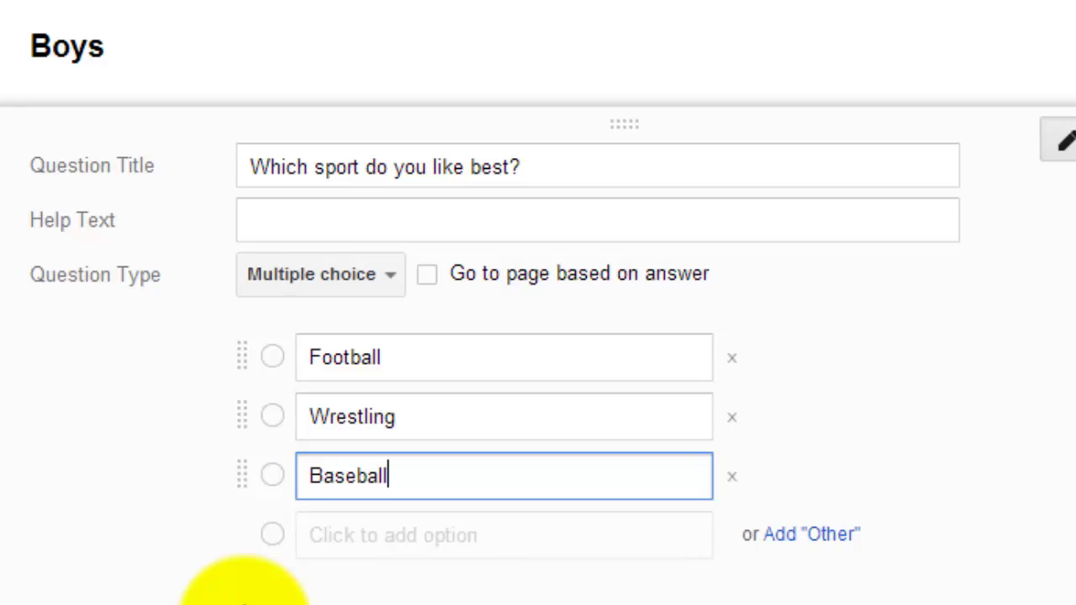
click(247, 602)
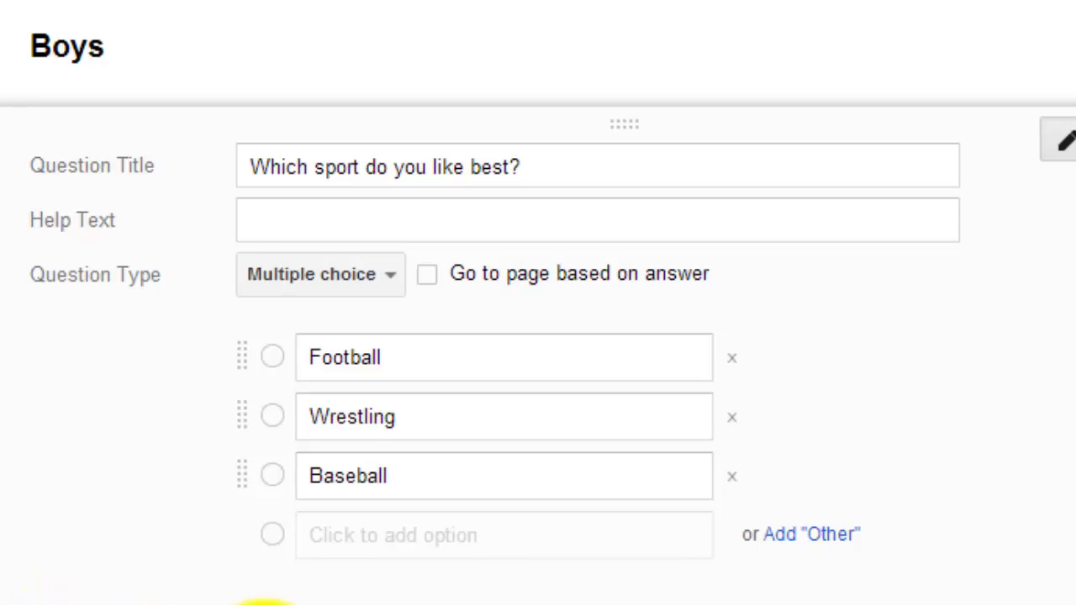
Step: Finish the favourite sport question on the Boys page and insert a page break titled "Girls" after it
click(47, 601)
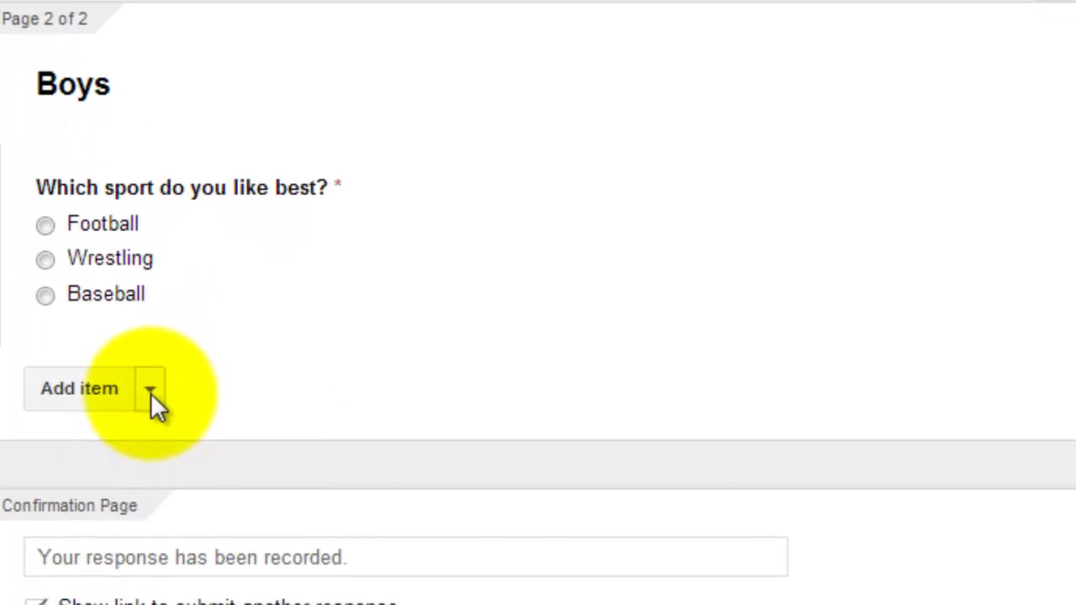
click(150, 461)
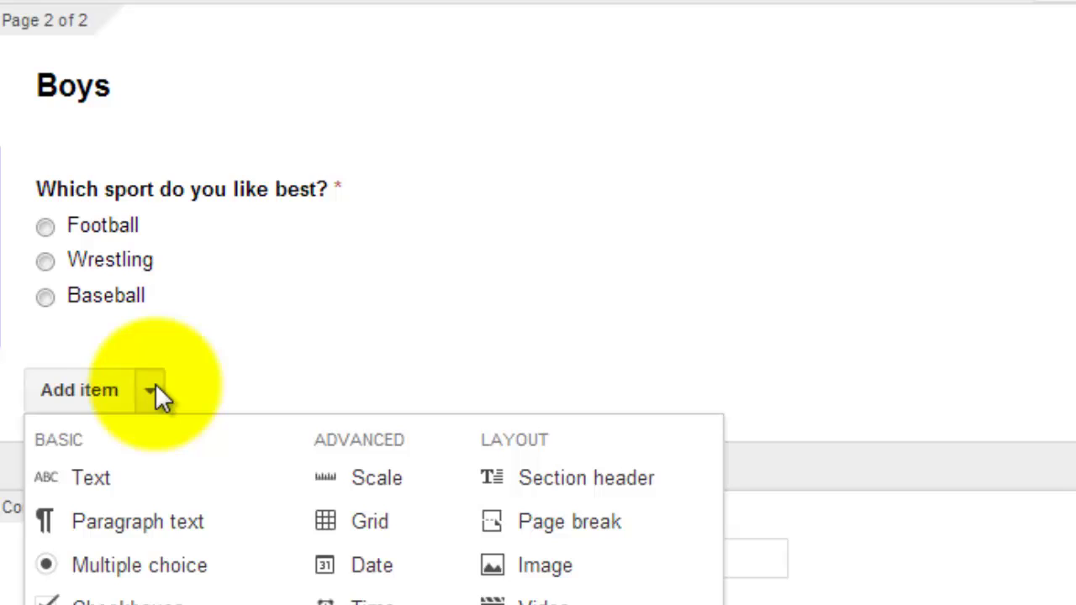
click(647, 534)
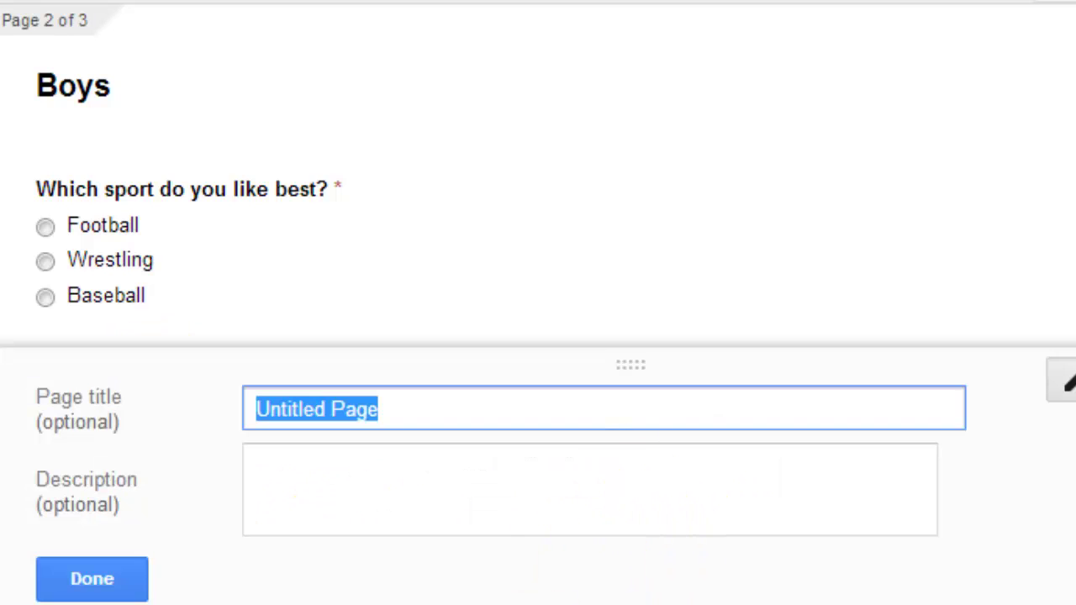
text(Girls)
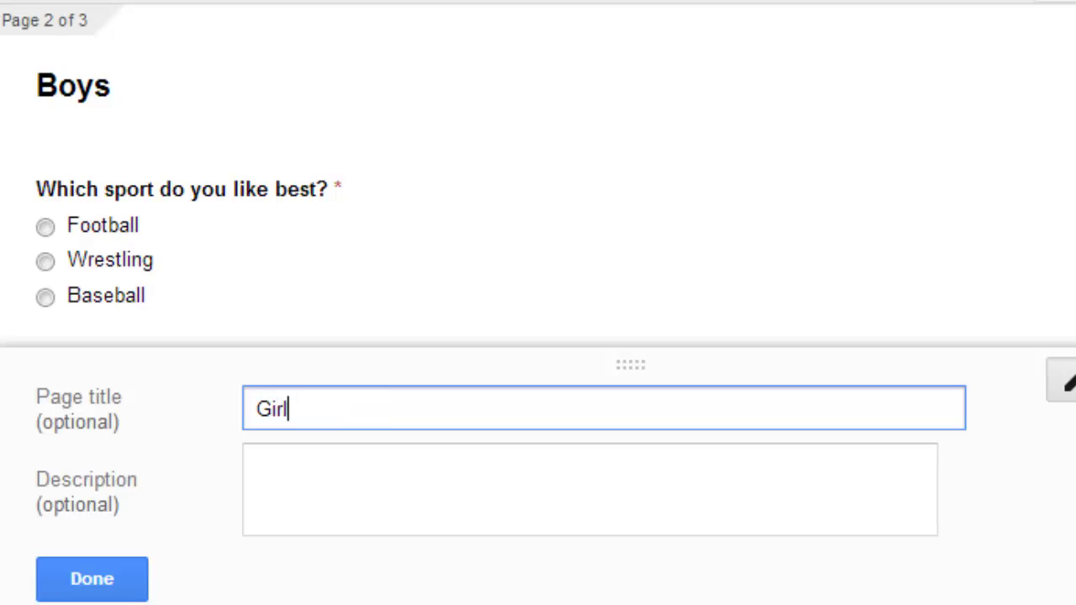
click(93, 582)
Step: Add a multiple choice question titled "Which sport do you like best?" to the Girls page
scroll(676, 273, down, 3)
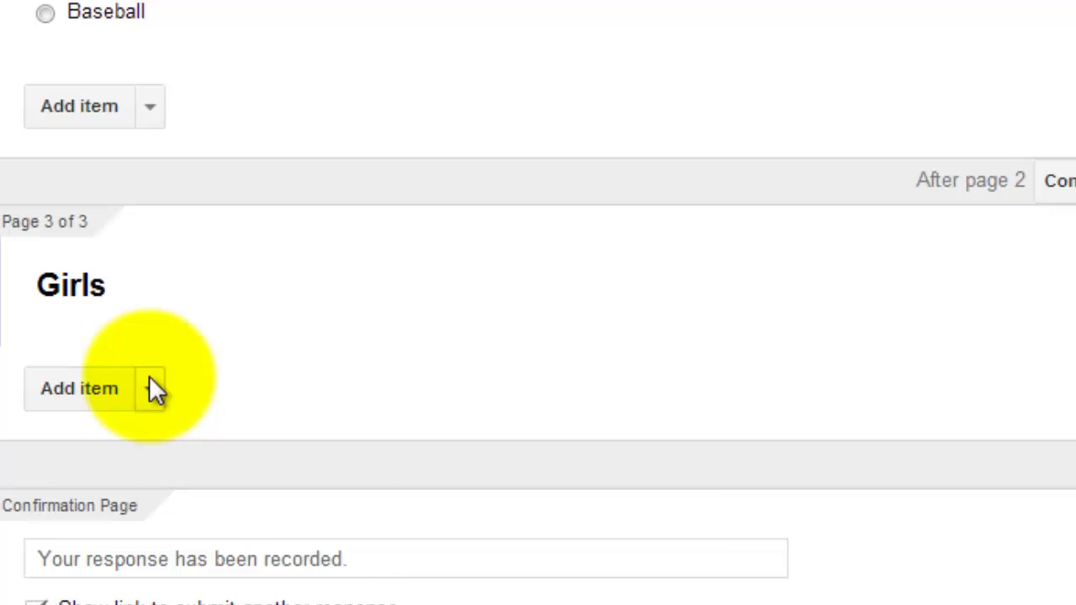
click(149, 388)
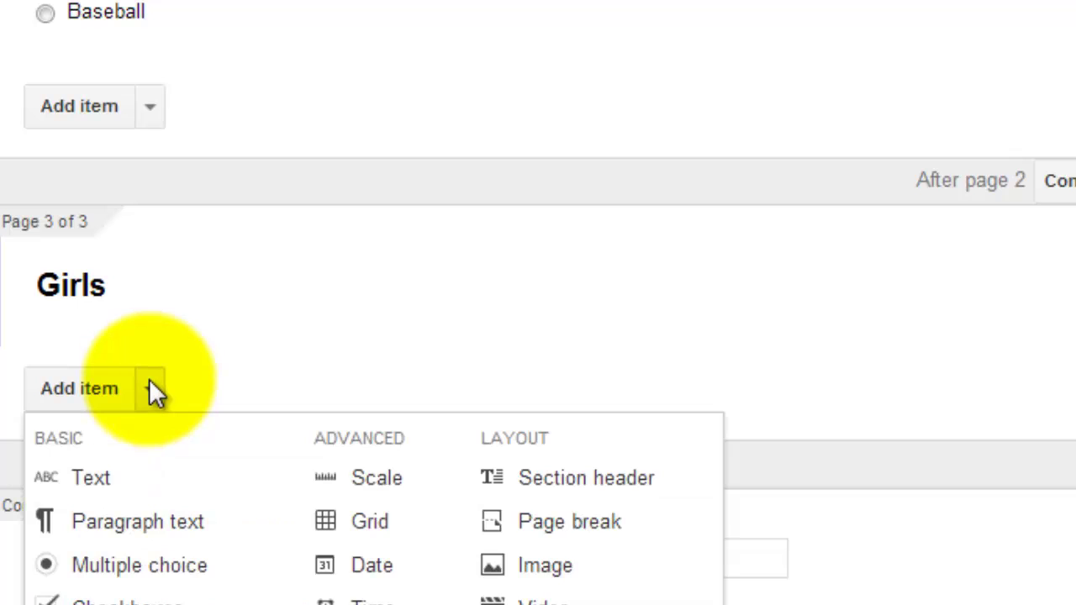
click(142, 568)
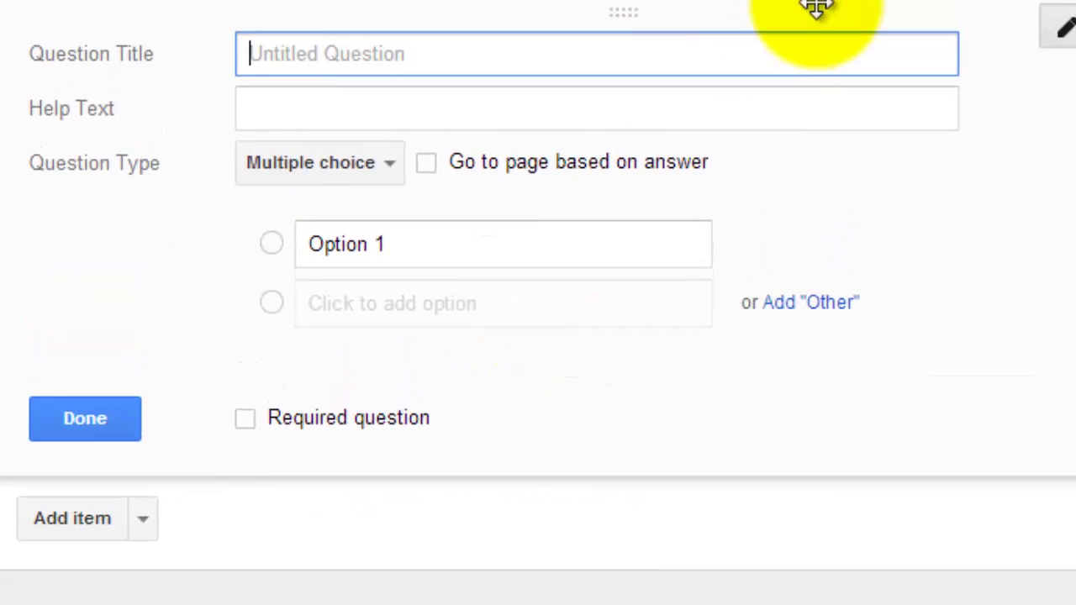
text(Which spo)
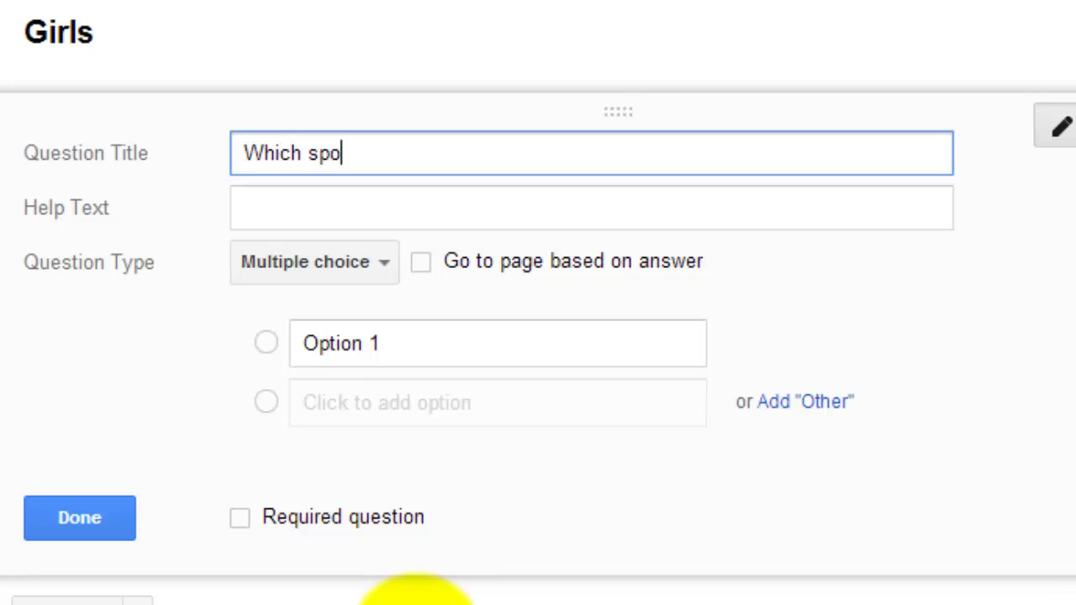
text(rt do you like best?)
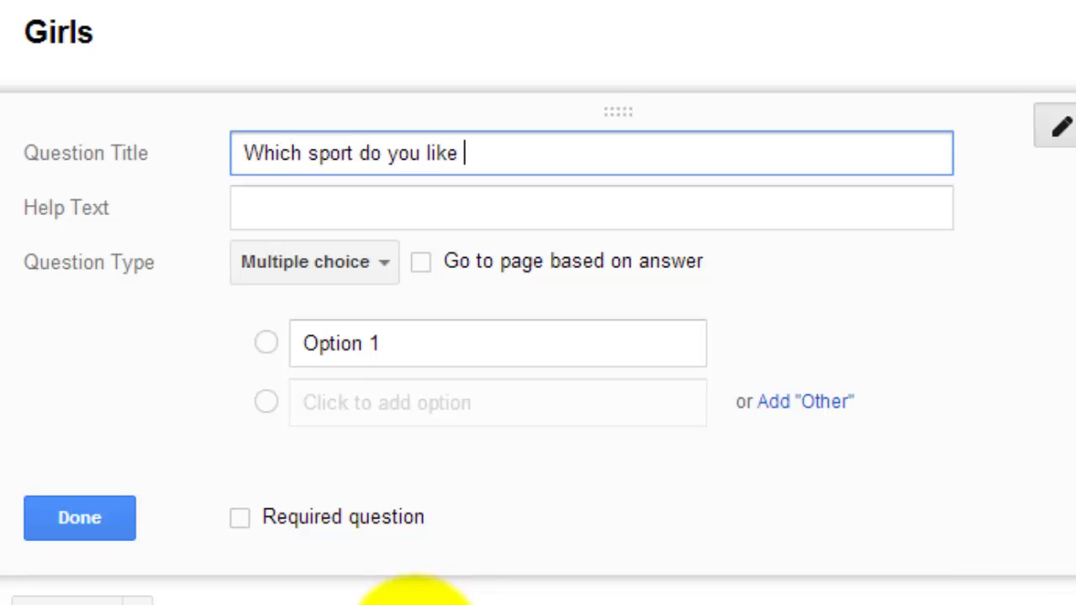
Step: Give the Girls page question the options "Cheerleading", "Softball" and "Volleyball", make it required and finish editing it
click(409, 345)
text(C)
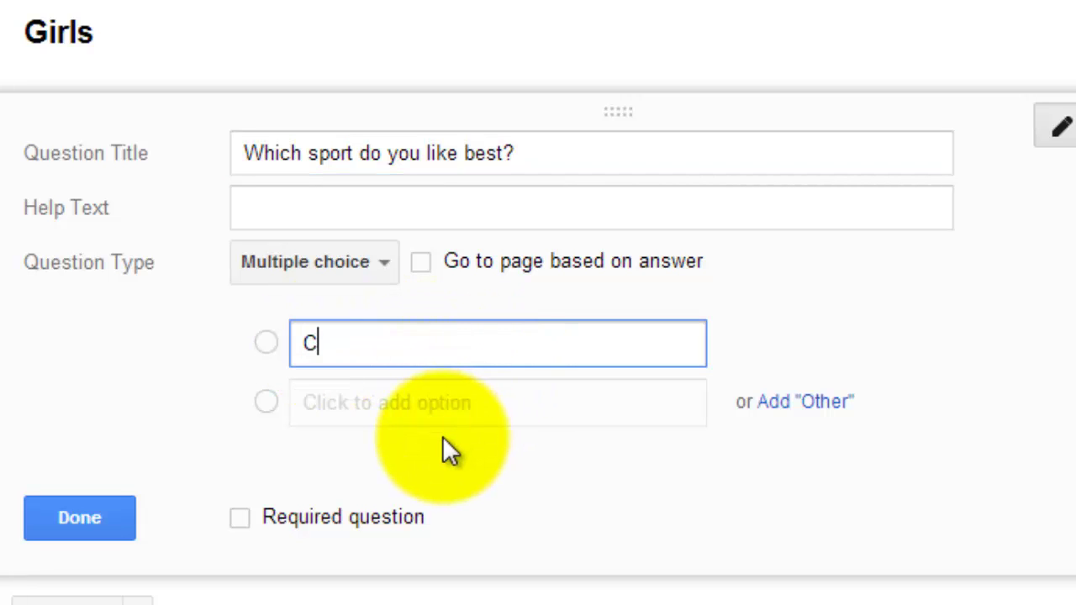
text(heerleading)
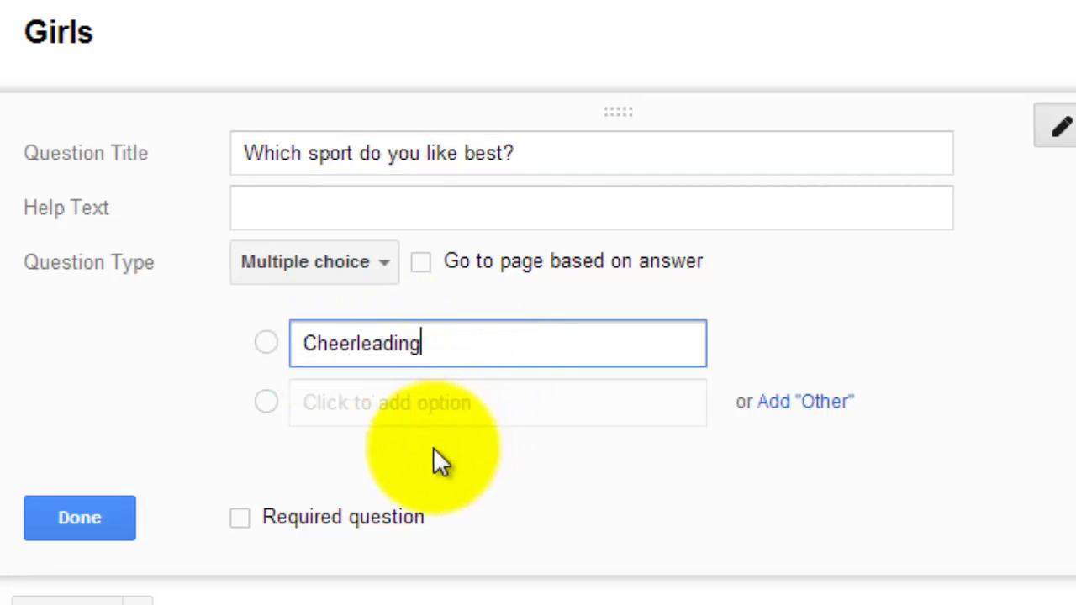
key(Return)
text(Softball)
key(Return)
text(V)
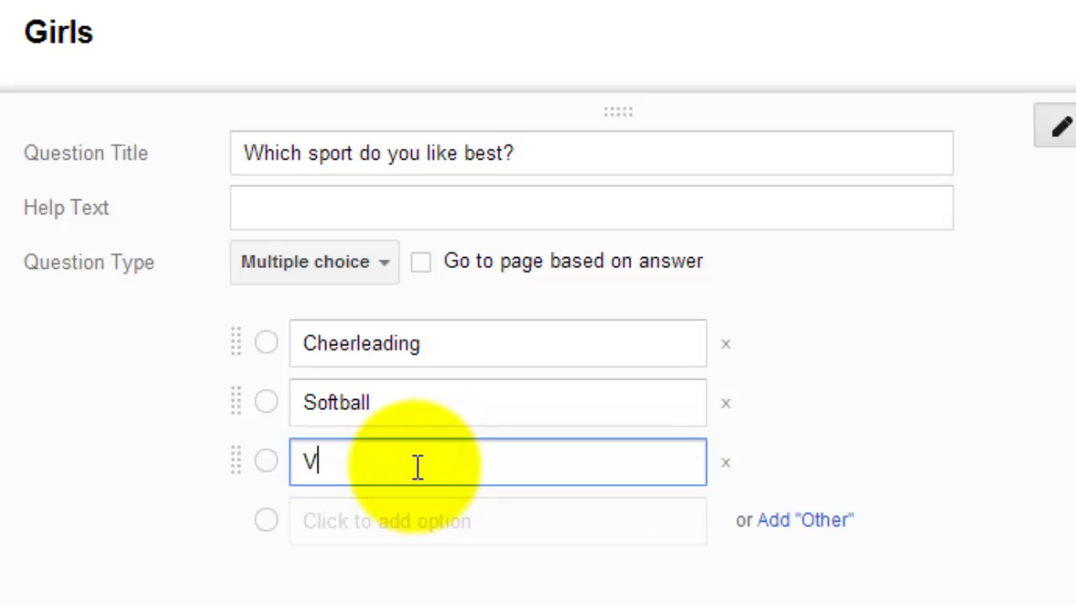
text(olleyball)
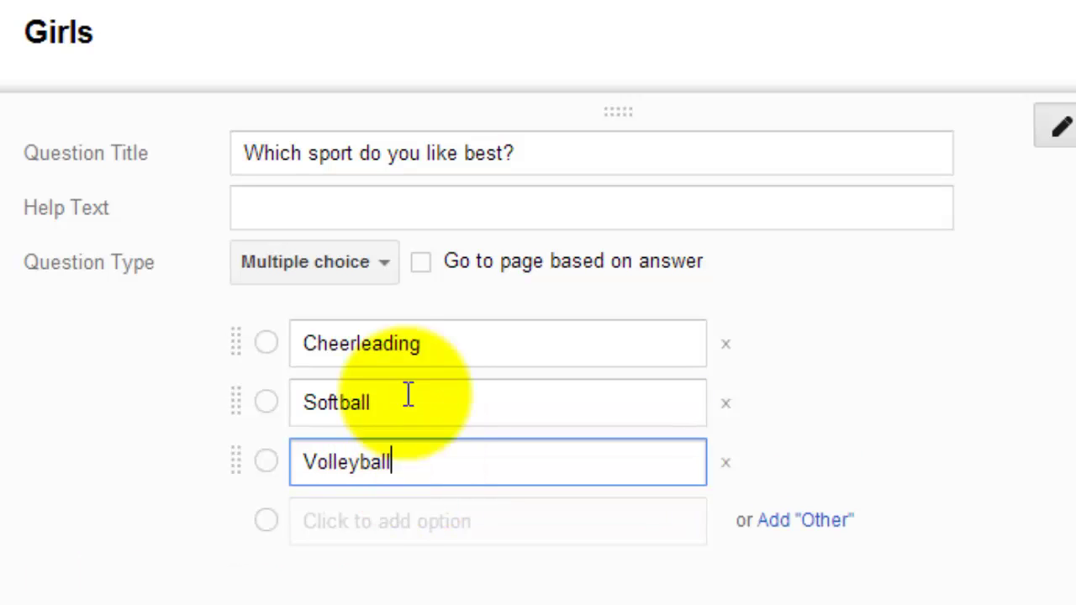
click(243, 599)
click(93, 598)
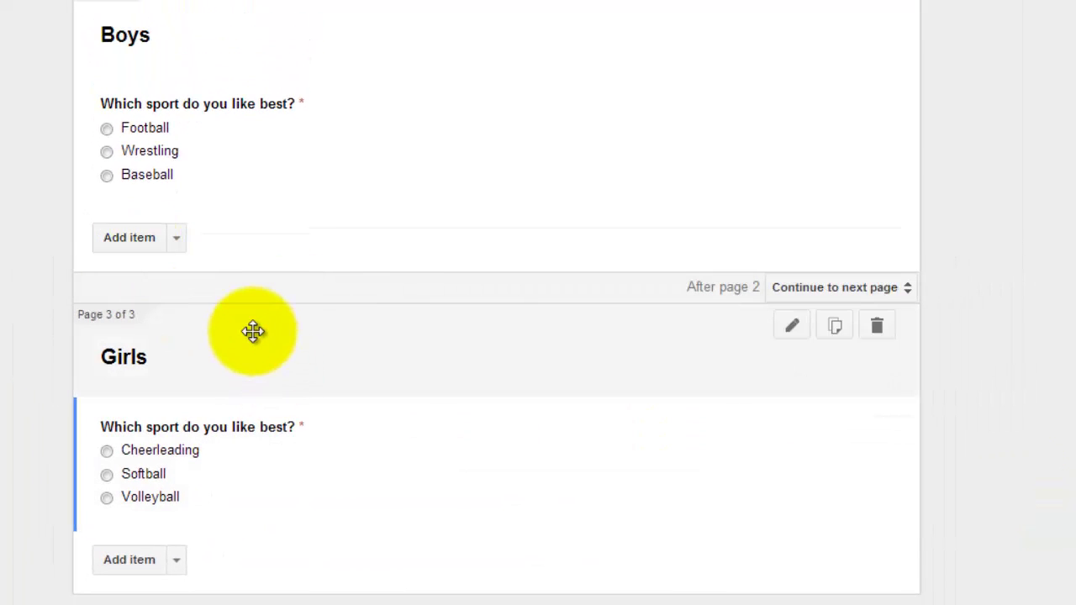
Step: Route the boy-or-girl question's "Boy" answer to page 2 (Boys) and "Girl" to page 3 (Girls), and finish editing it
scroll(252, 331, up, 3)
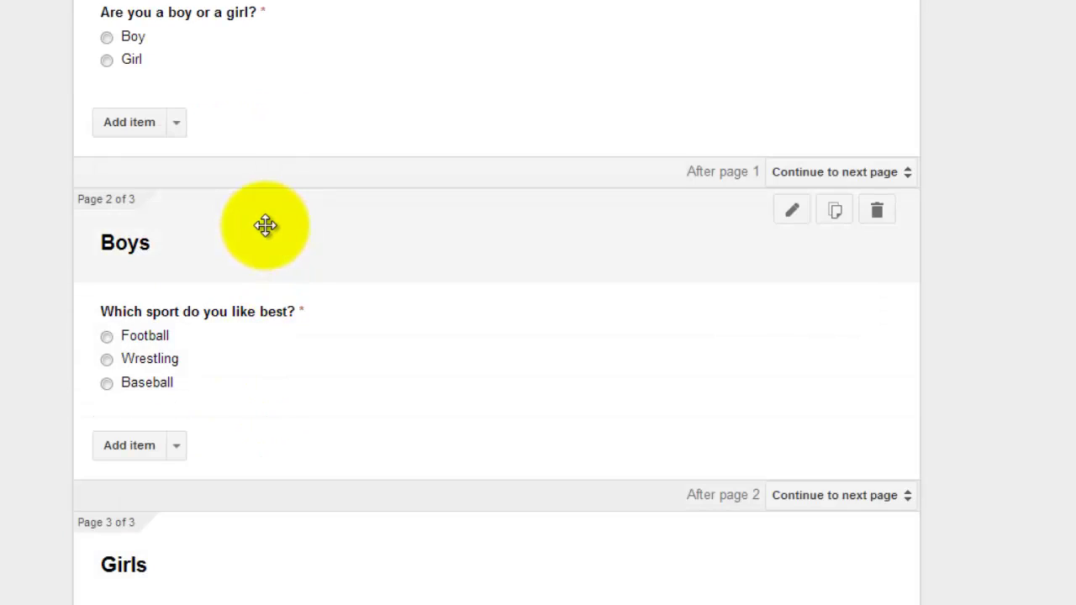
scroll(265, 225, up, 2)
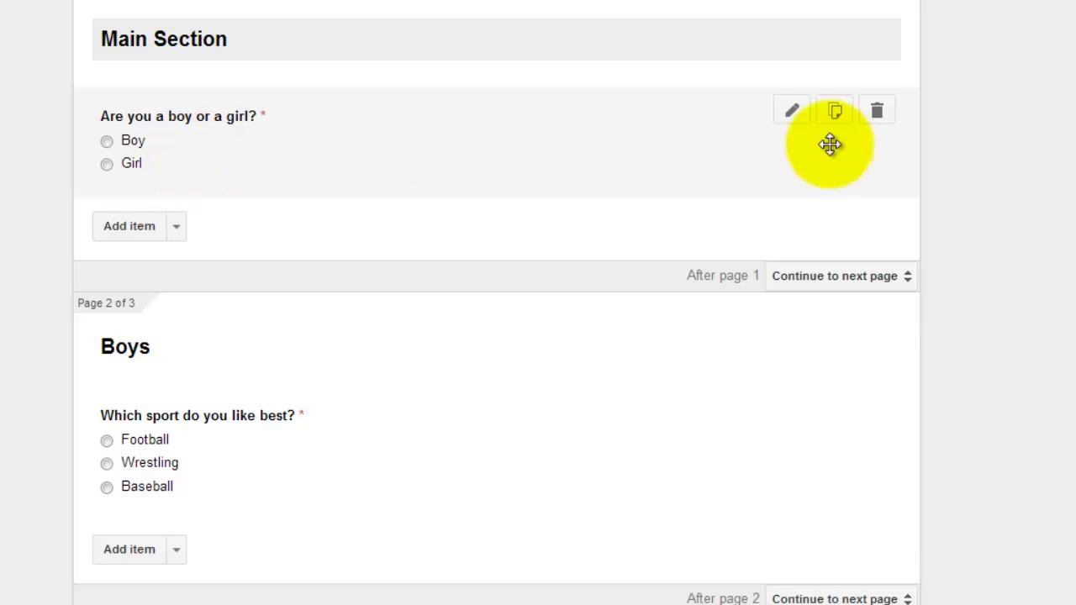
click(796, 112)
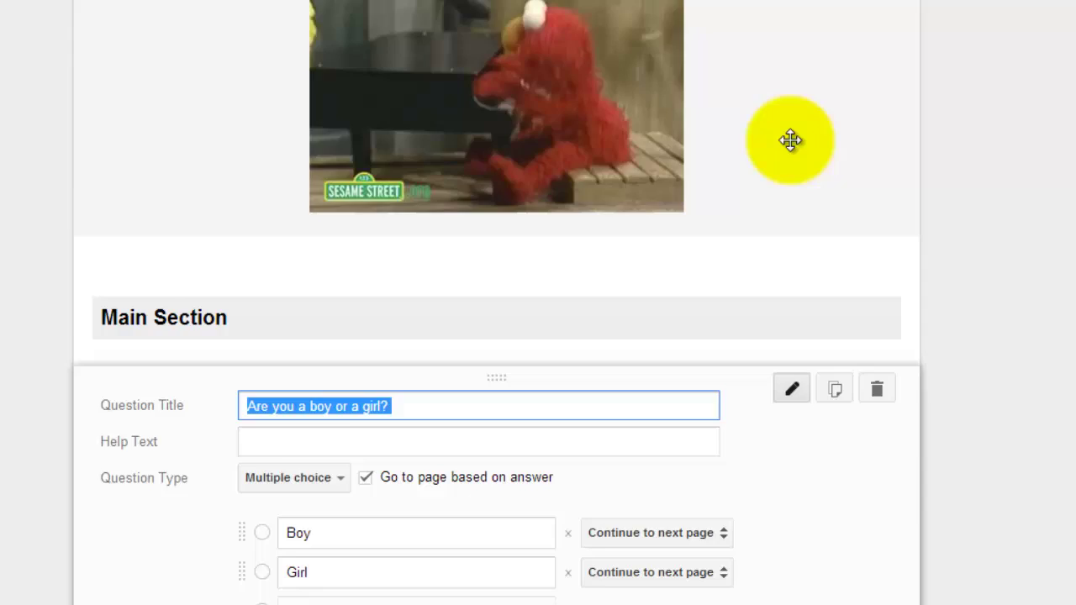
scroll(793, 142, down, 4)
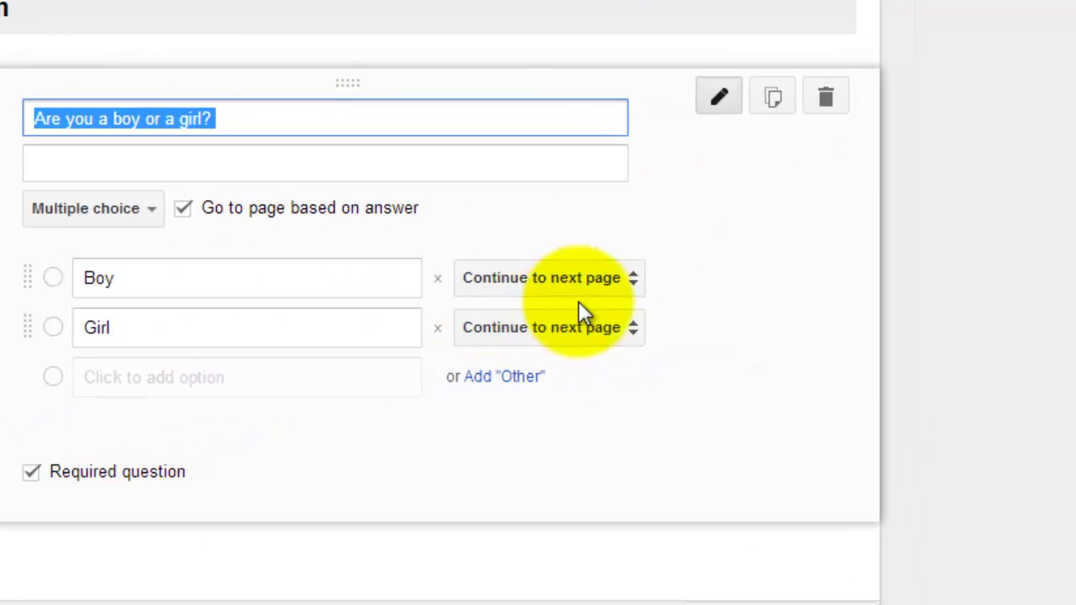
click(660, 256)
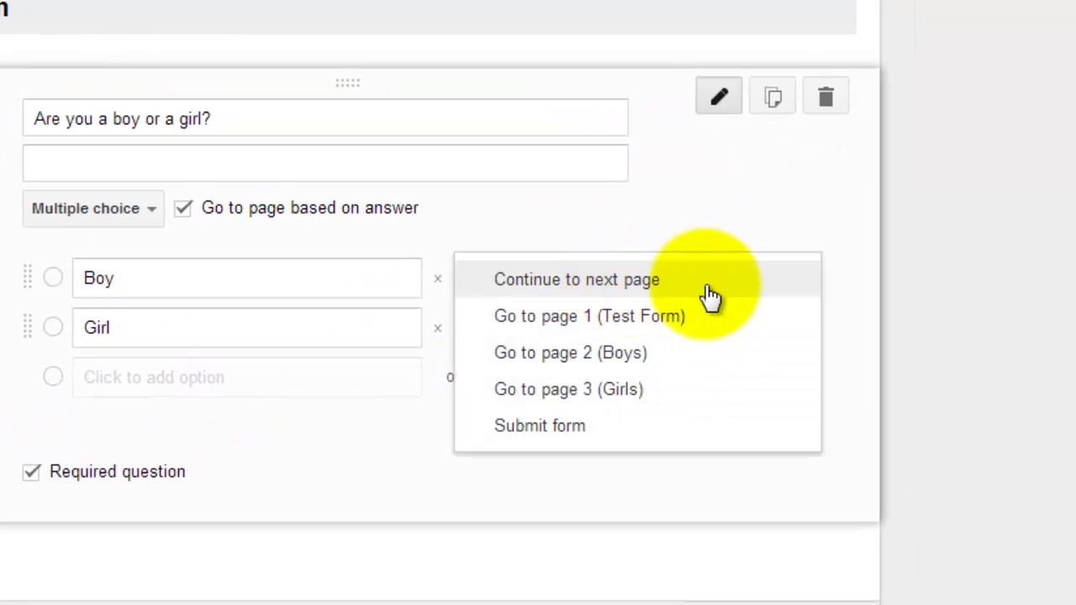
click(660, 367)
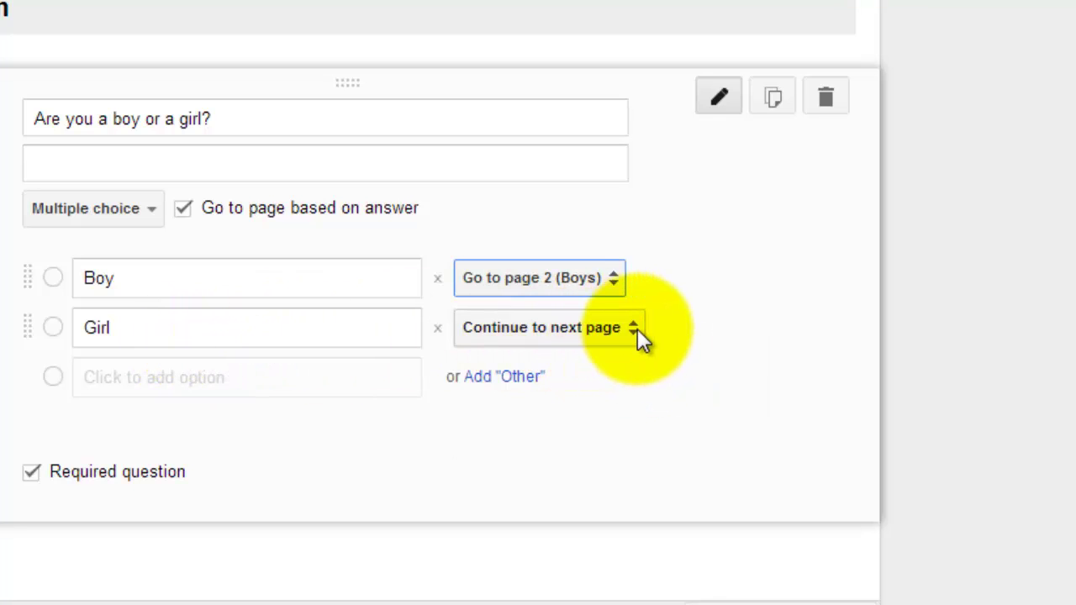
click(636, 329)
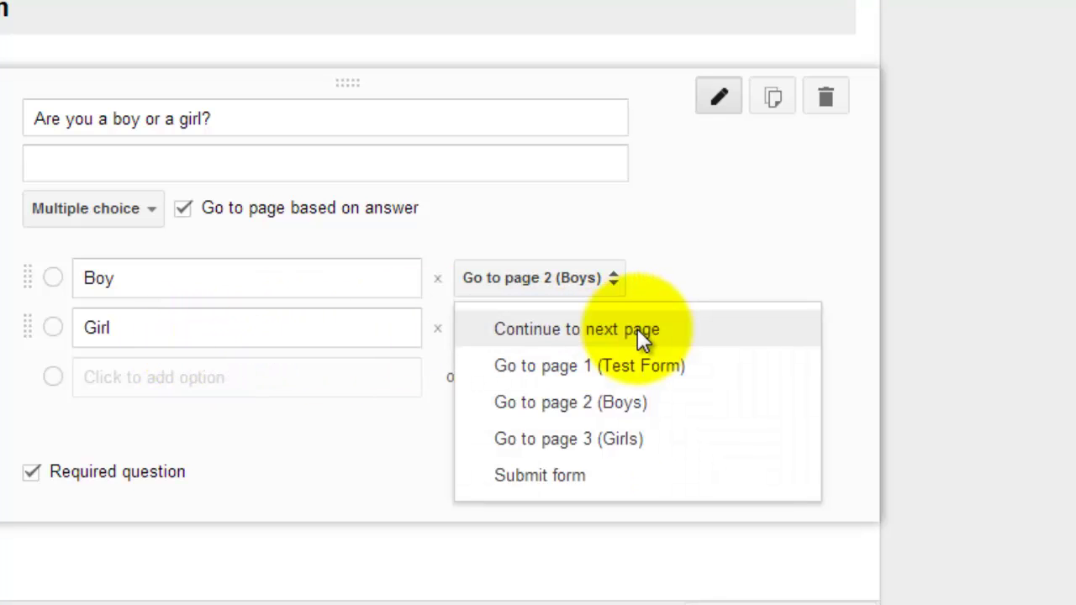
click(619, 445)
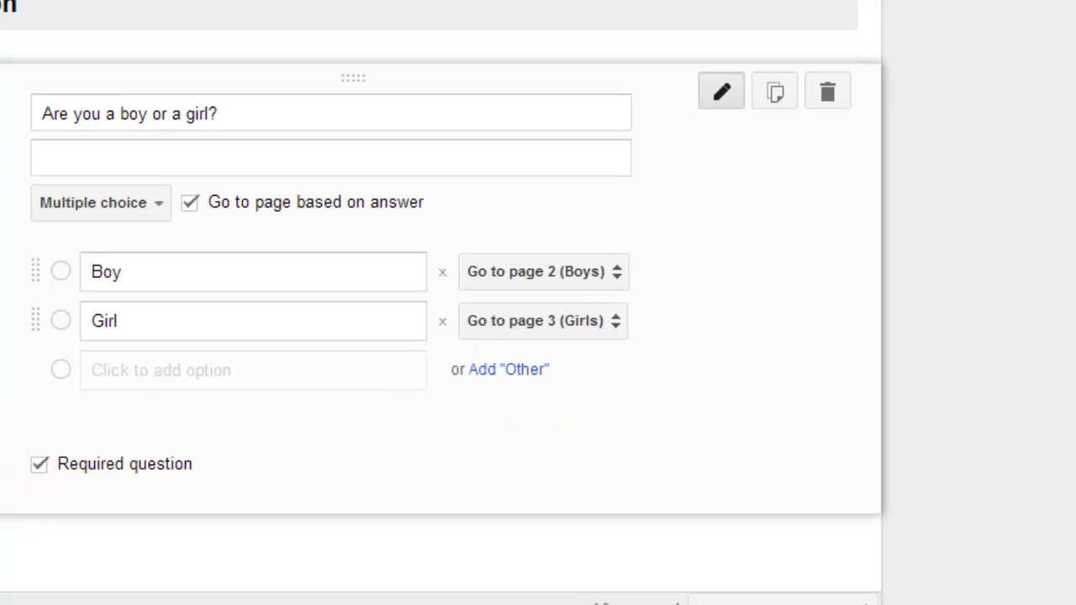
click(38, 538)
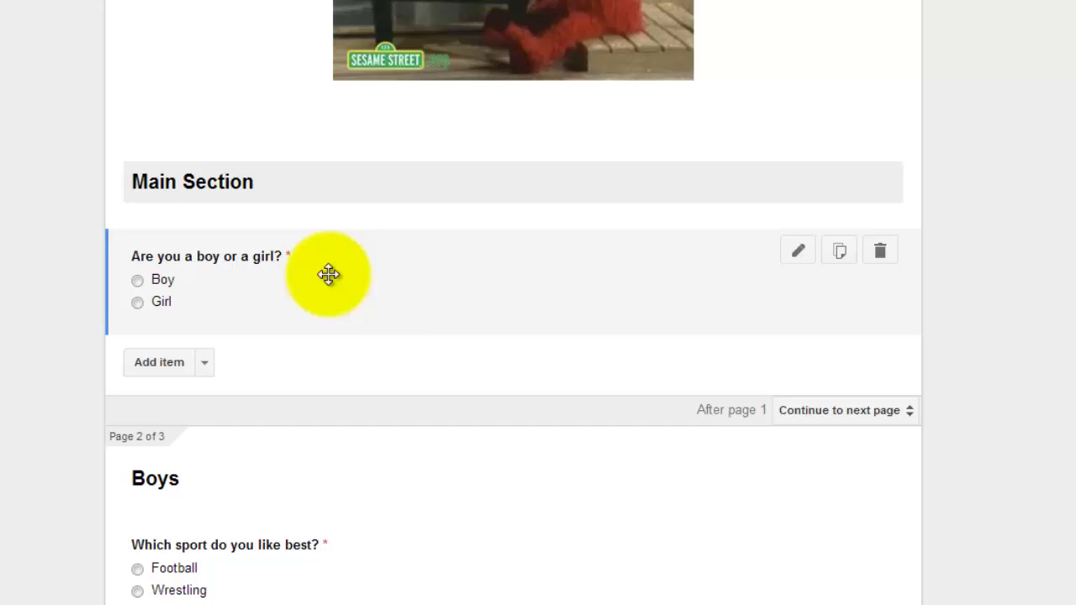
Step: Review the settings of the favourite sport questions on the Boys and Girls pages without changing them
scroll(379, 322, down, 2)
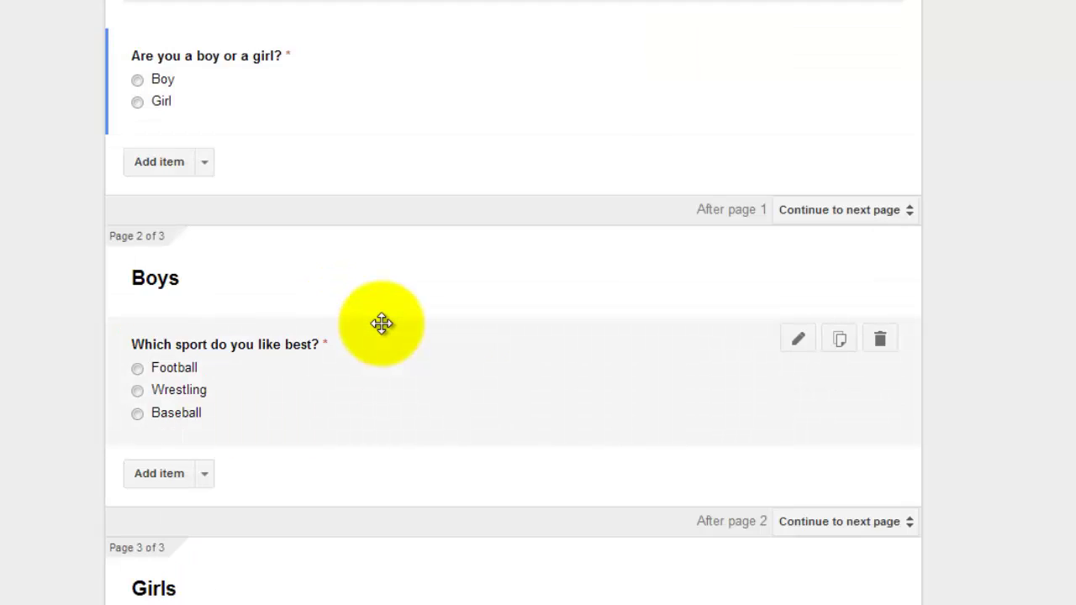
scroll(381, 324, down, 2)
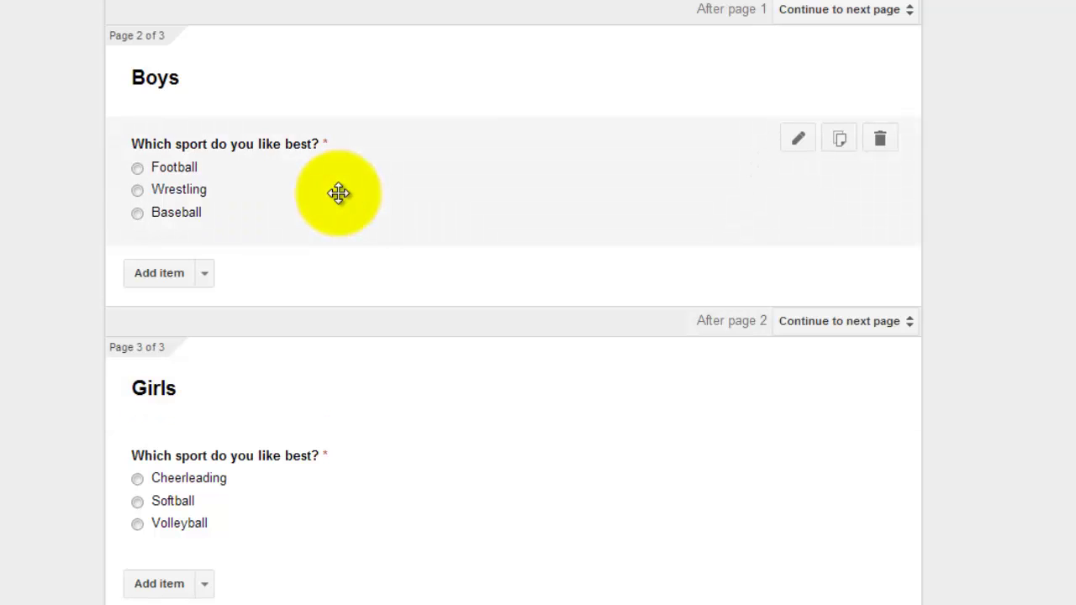
click(797, 141)
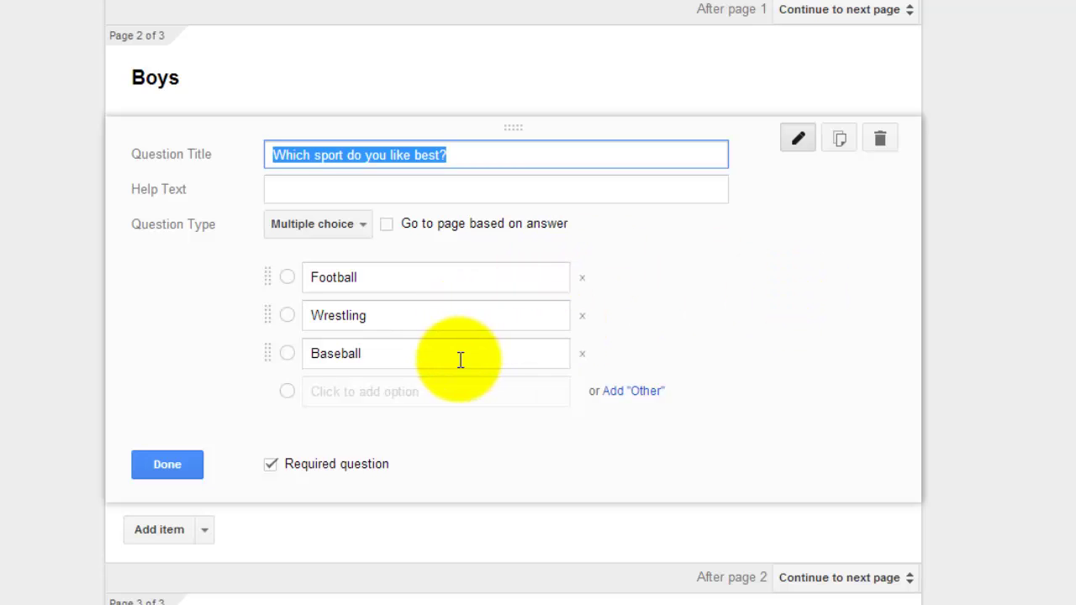
click(165, 466)
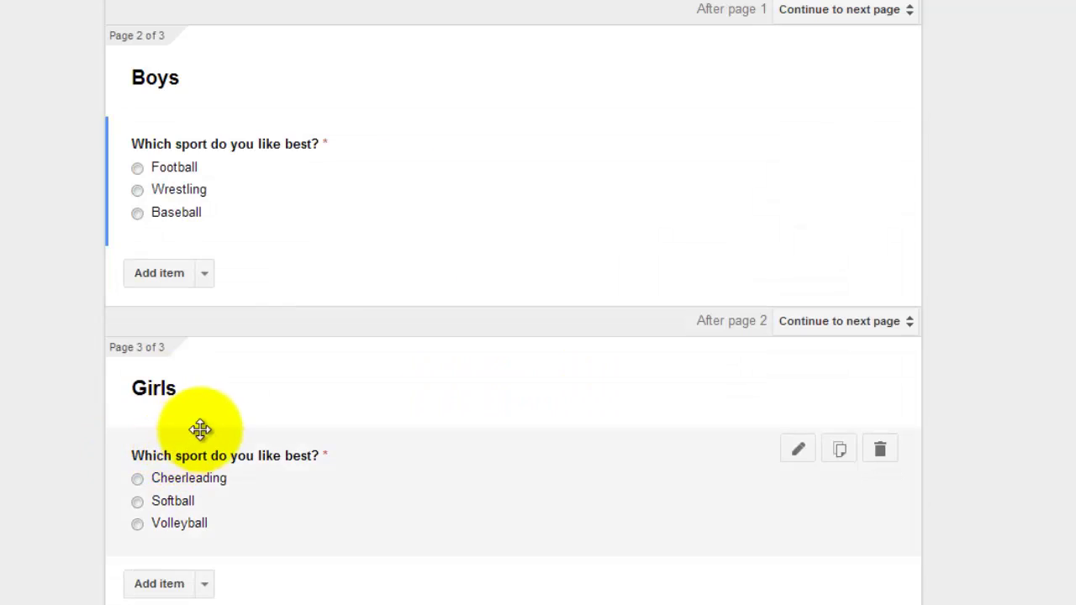
scroll(230, 415, down, 2)
scroll(230, 415, down, 1)
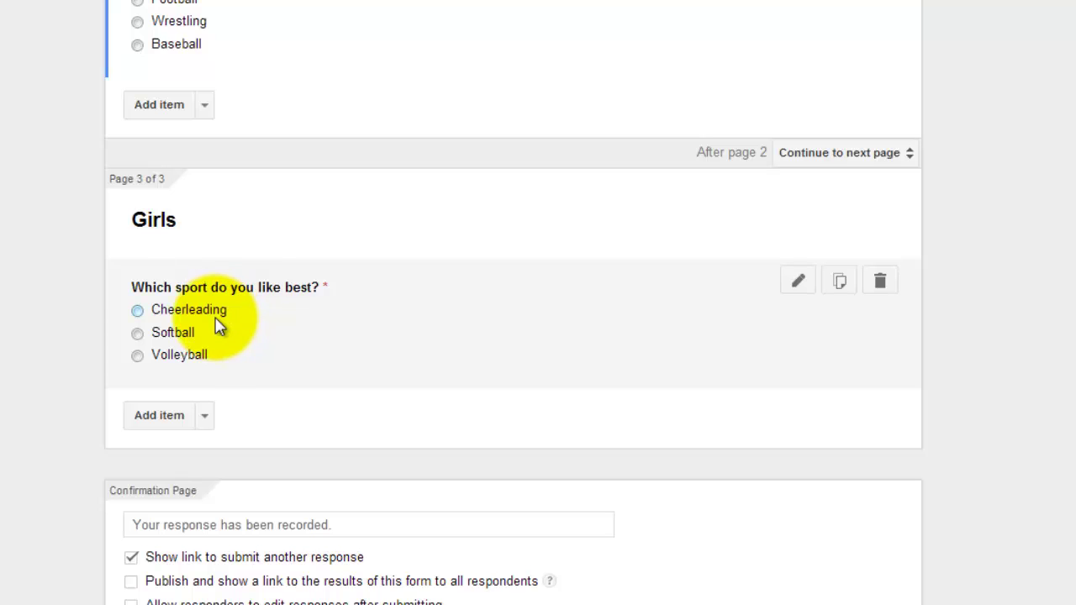
click(198, 334)
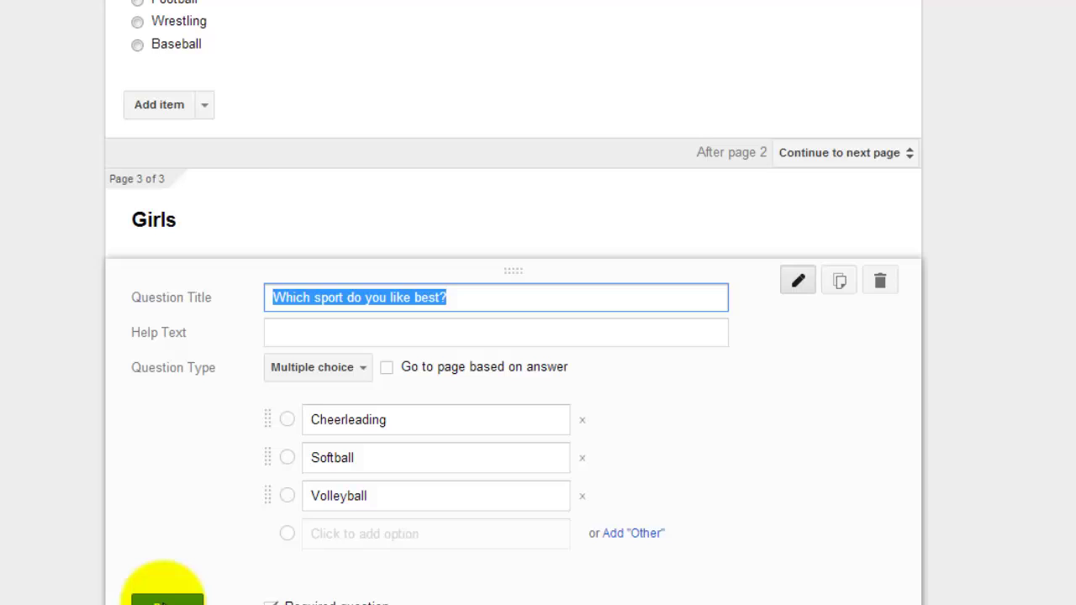
click(163, 600)
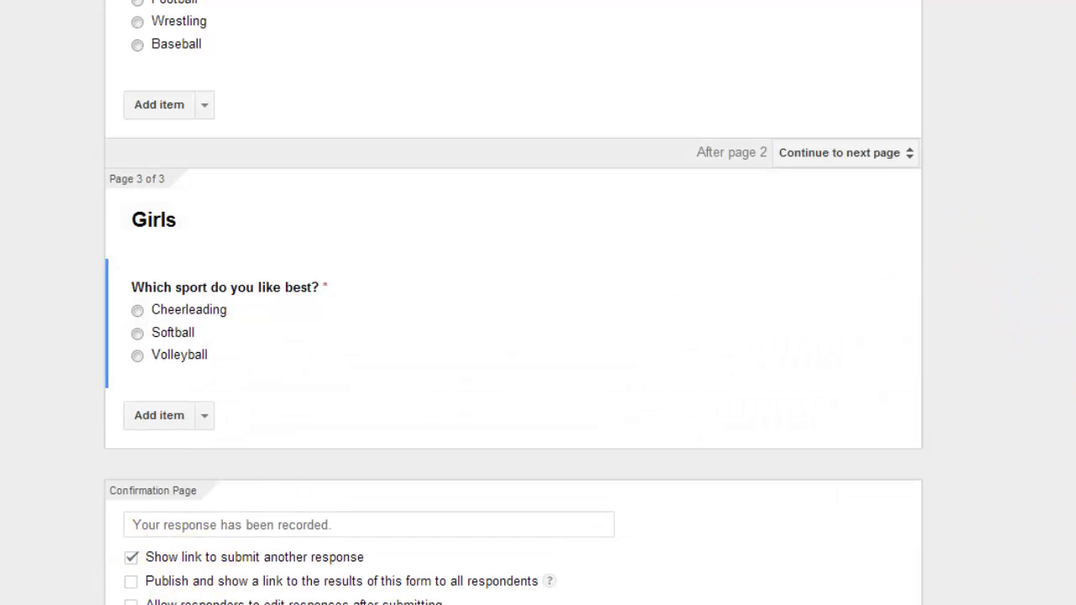
Step: Examine the navigation choices offered after page 1, keeping "Continue to next page"
scroll(513, 303, up, 5)
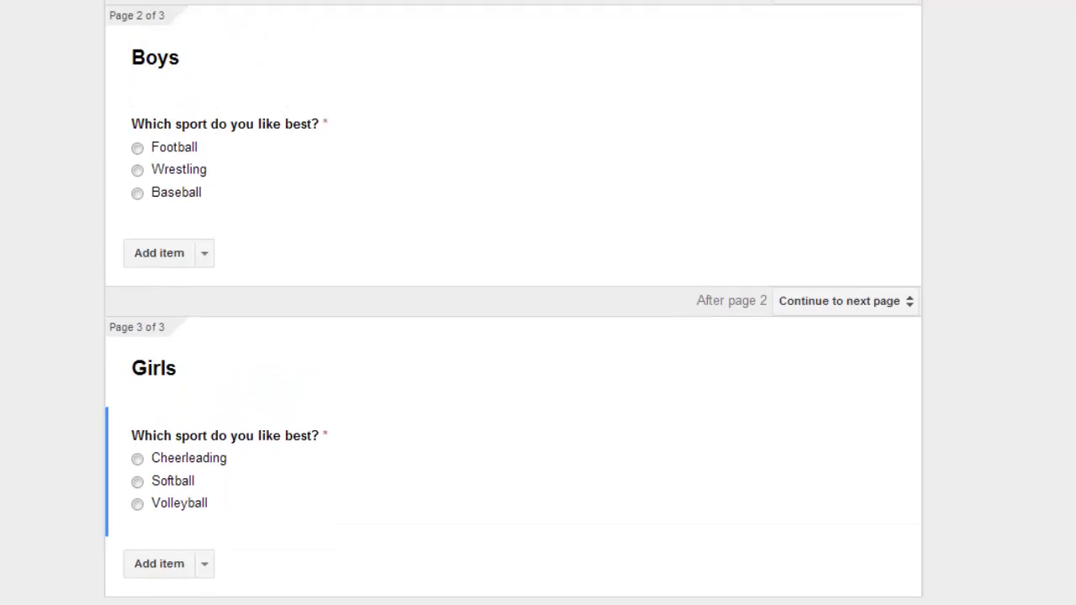
scroll(512, 303, up, 2)
scroll(512, 303, down, 5)
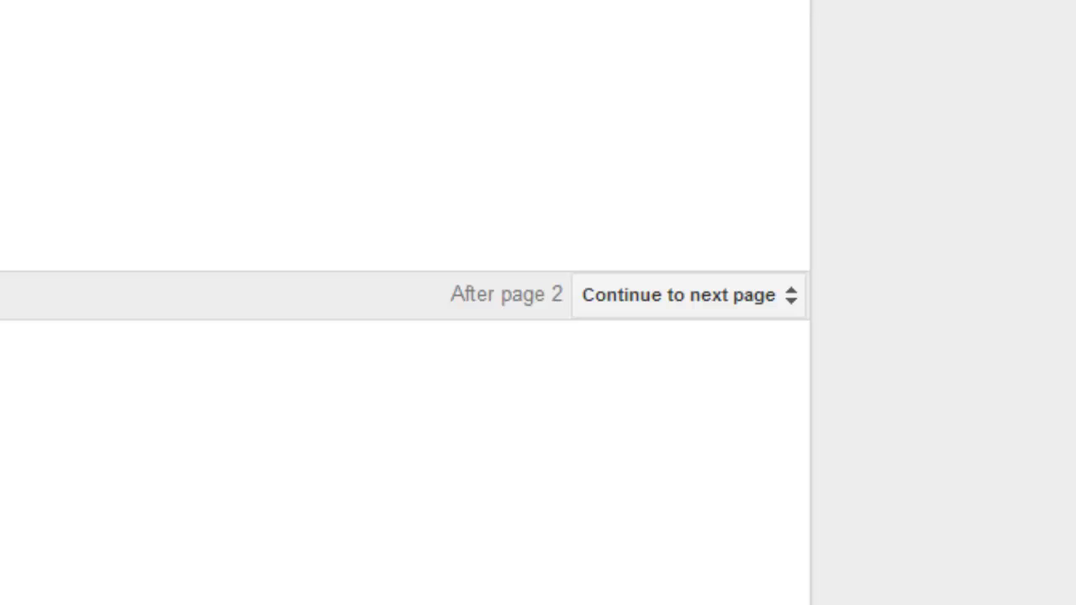
click(722, 88)
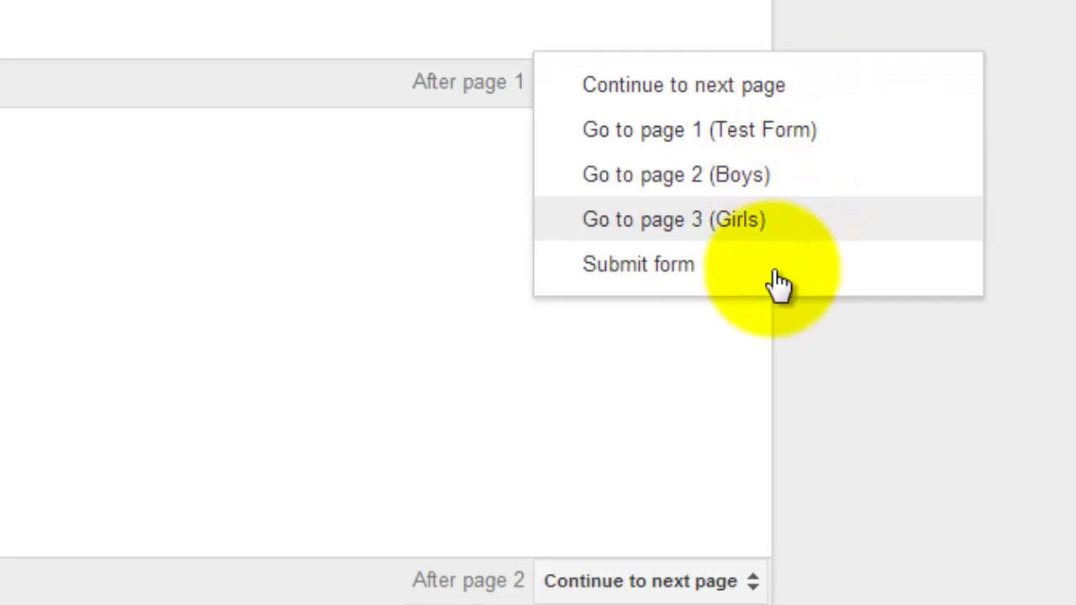
click(774, 99)
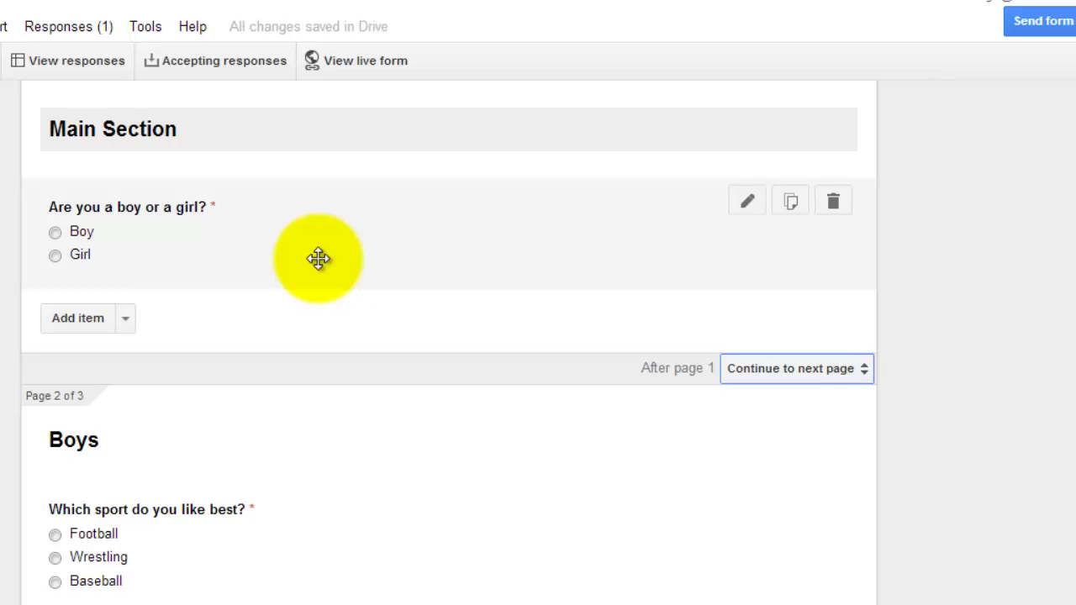
scroll(448, 345, down, 1)
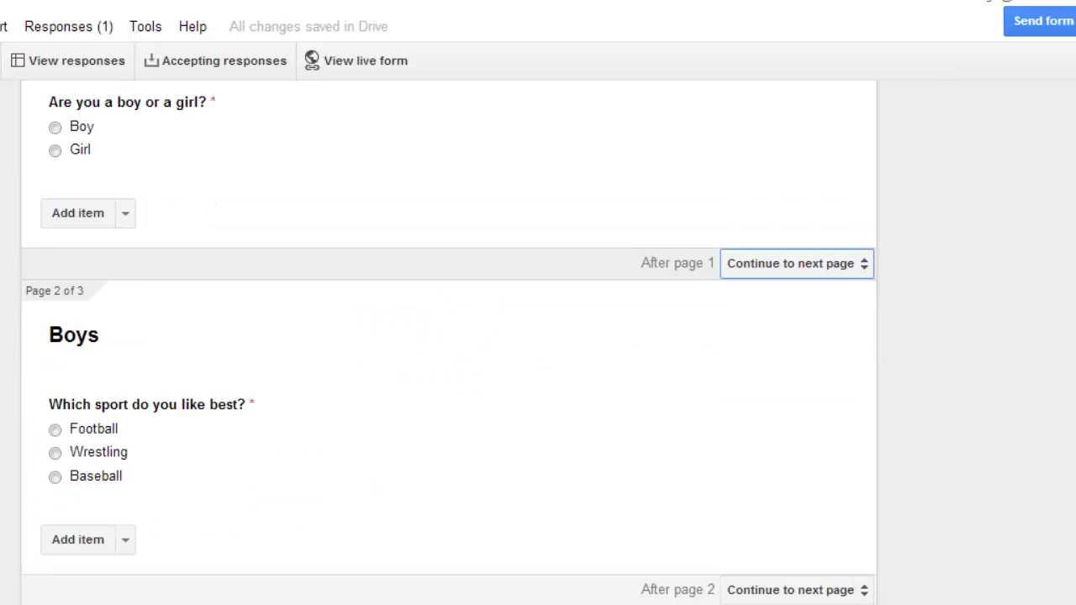
Step: Set the navigation after page 2 (Boys) to "Submit form"
scroll(538, 344, down, 1)
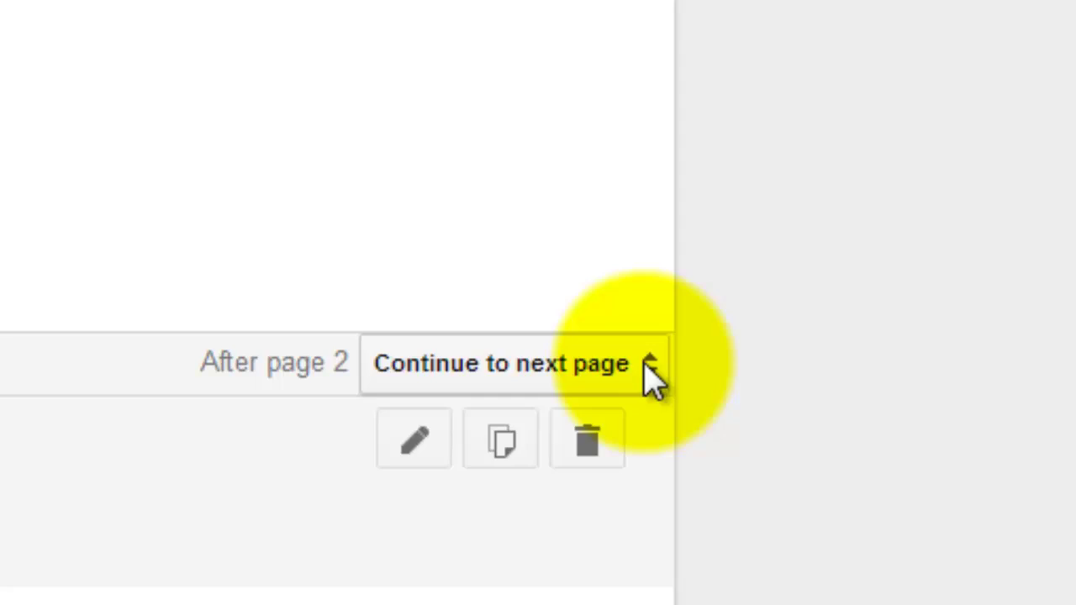
click(645, 361)
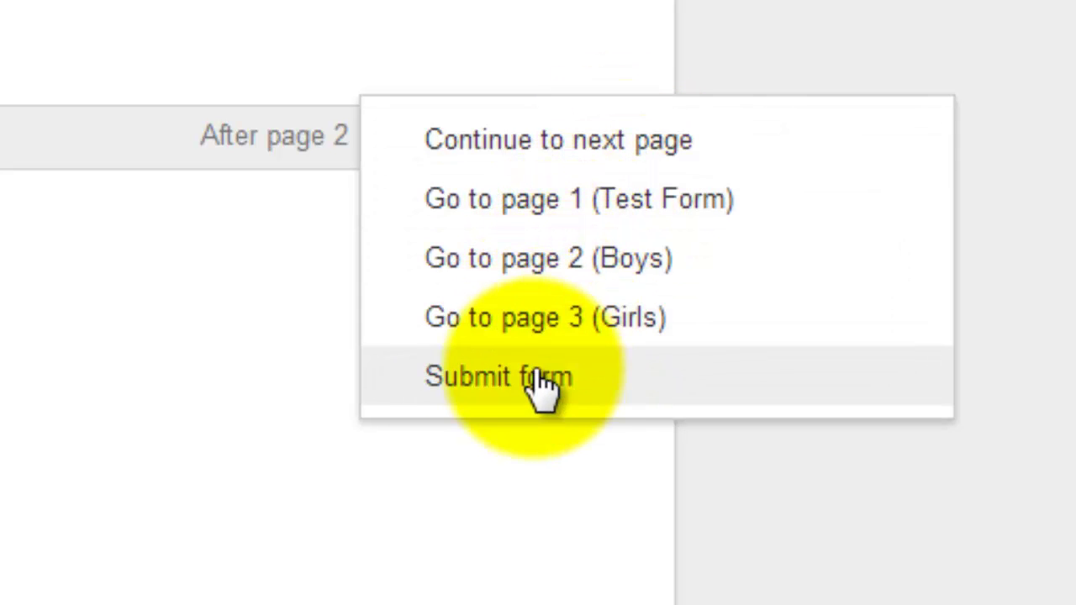
click(597, 391)
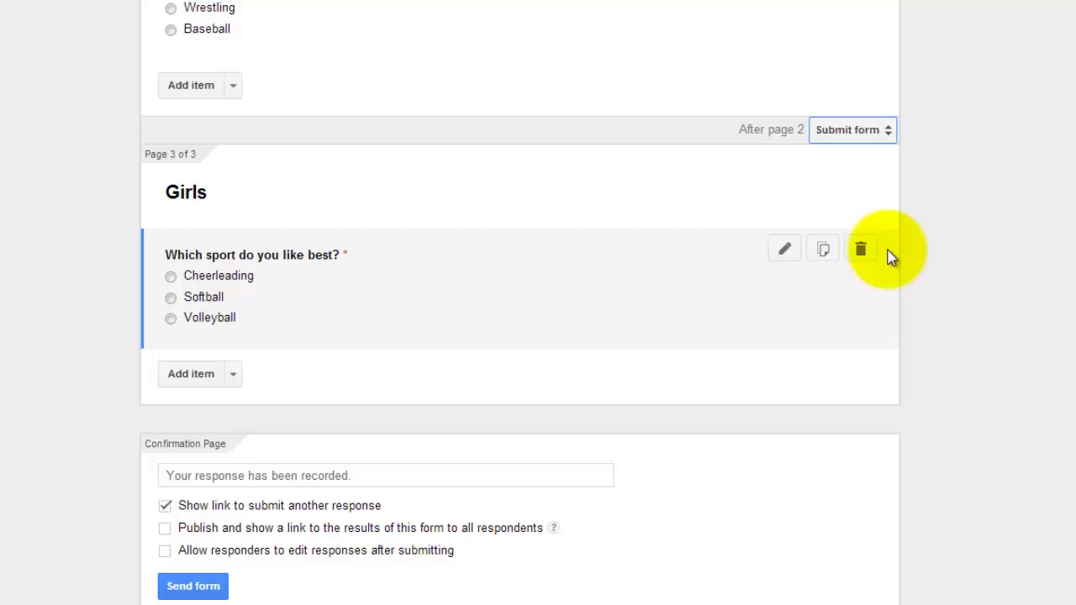
Step: In the live form, rate the video 5 and mark Pizza "Not at all" and Hot Dog "Some"
scroll(1074, 464, up, 2)
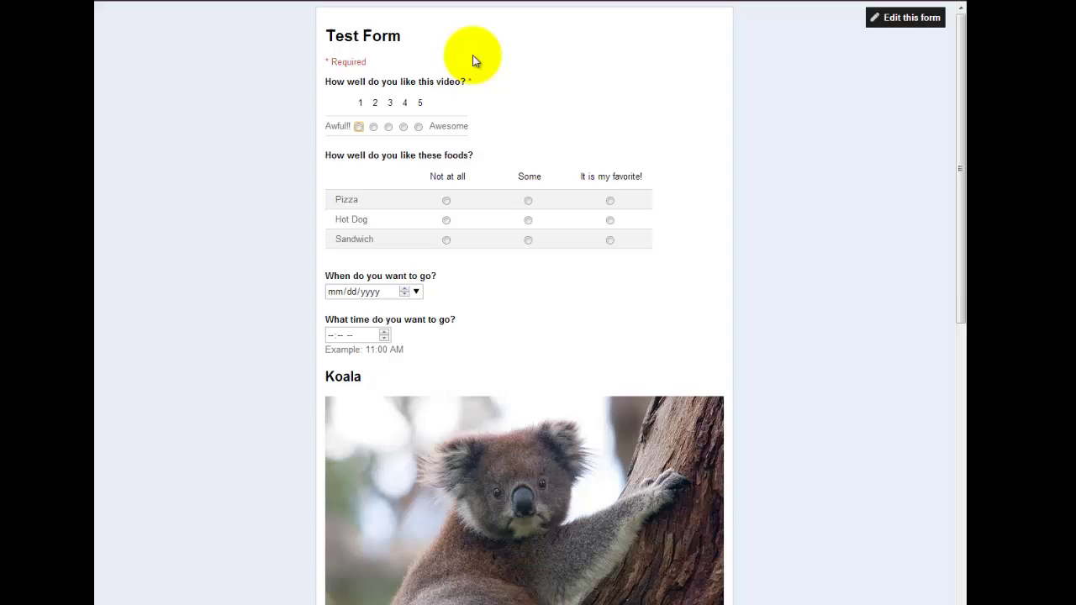
click(418, 126)
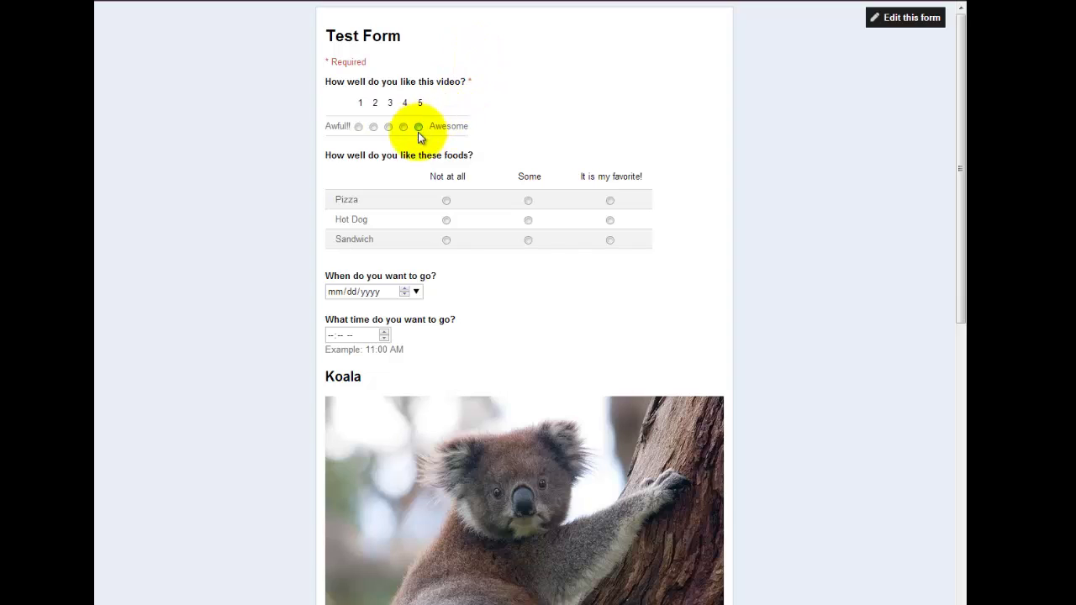
click(446, 200)
click(528, 220)
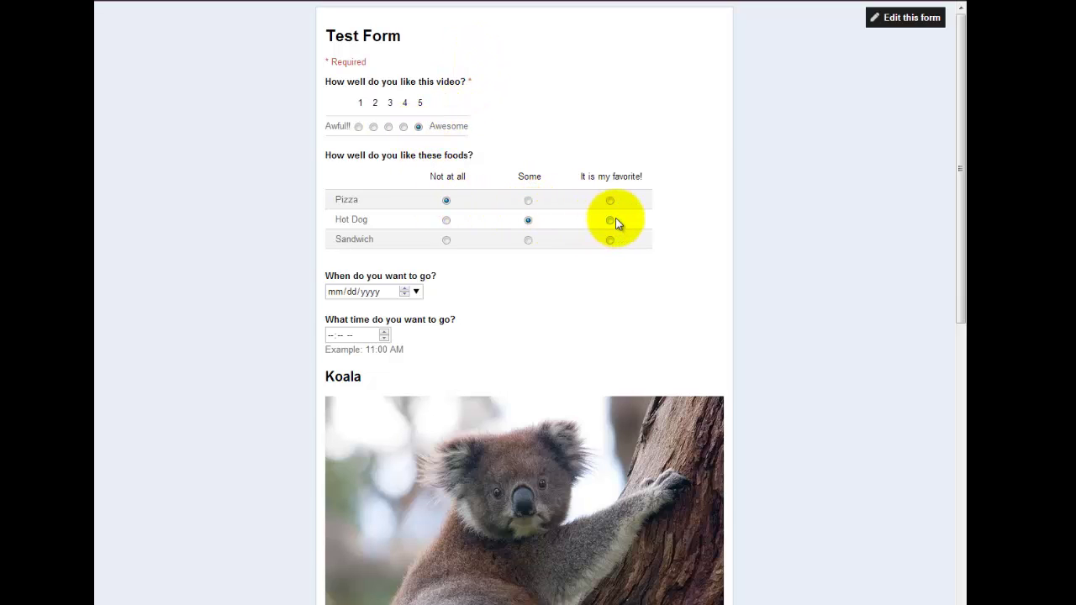
Step: Answer "Girl", continue to the Girls page, choose "Cheerleading" as the favourite sport and submit the response
scroll(434, 320, down, 7)
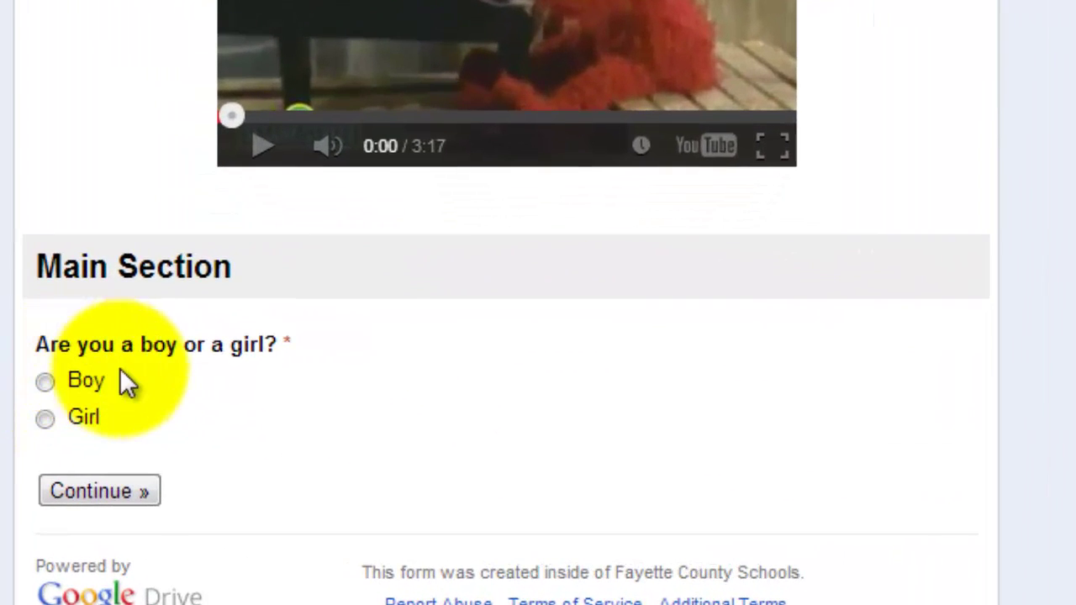
click(45, 419)
click(64, 497)
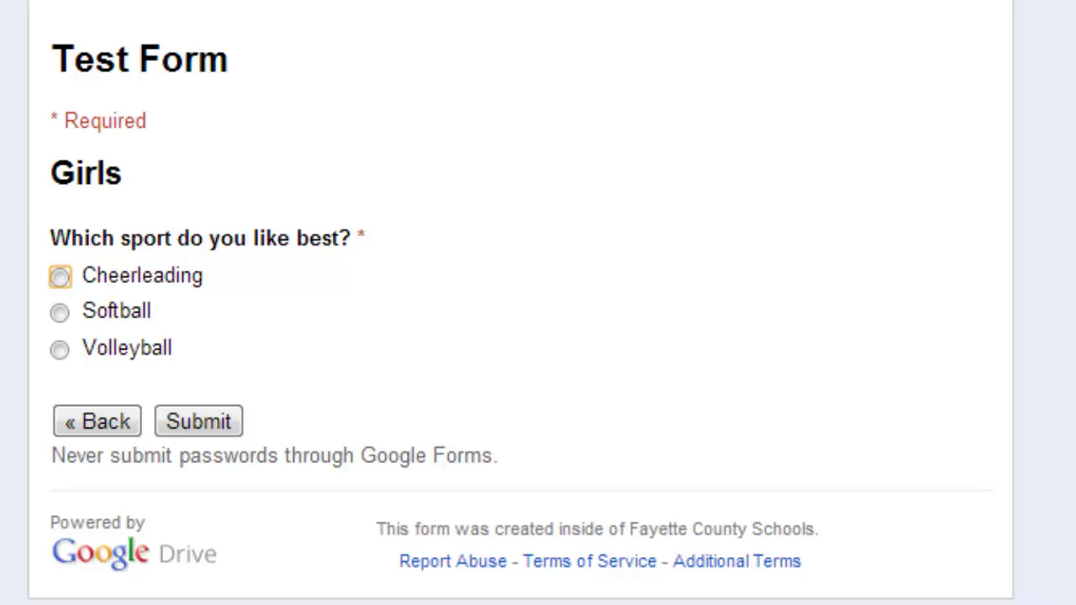
click(60, 278)
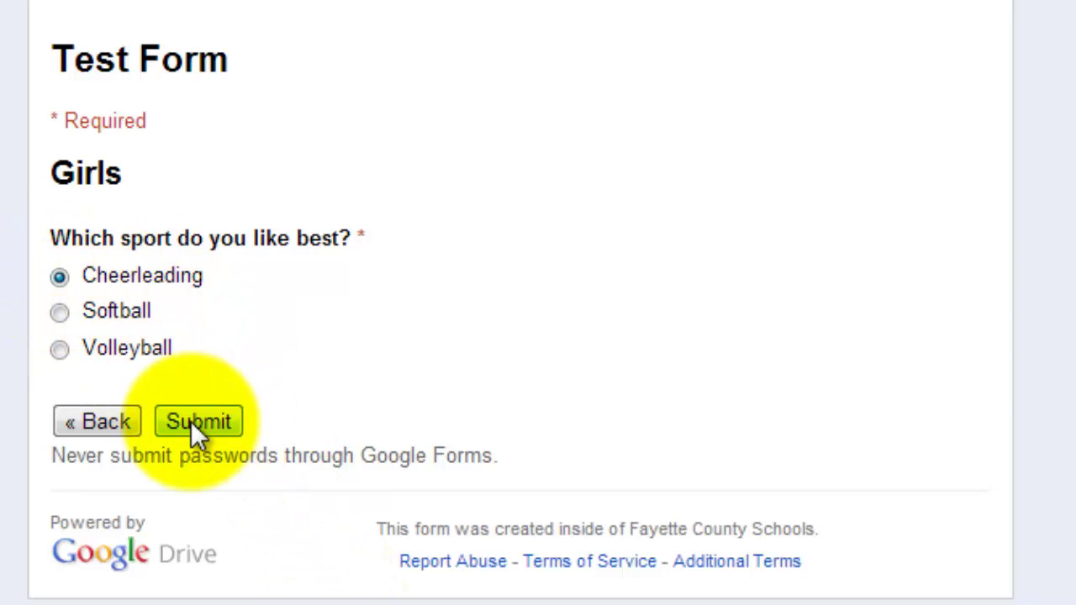
click(219, 425)
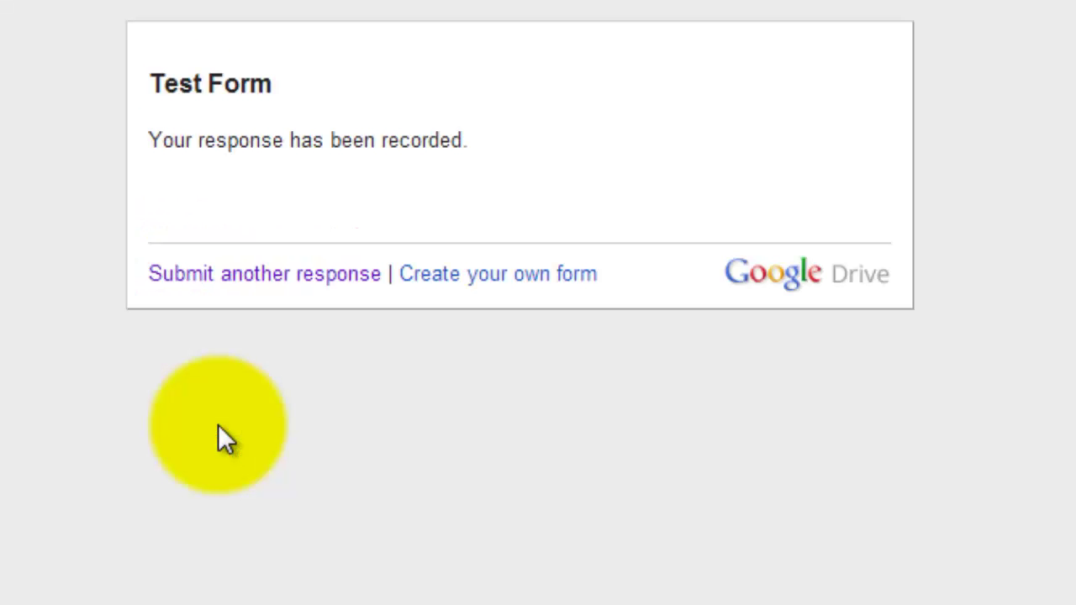
Step: Start another response, rating the video 3, Hot Dog "Some", and Pizza and Sandwich "Not at all"
click(252, 274)
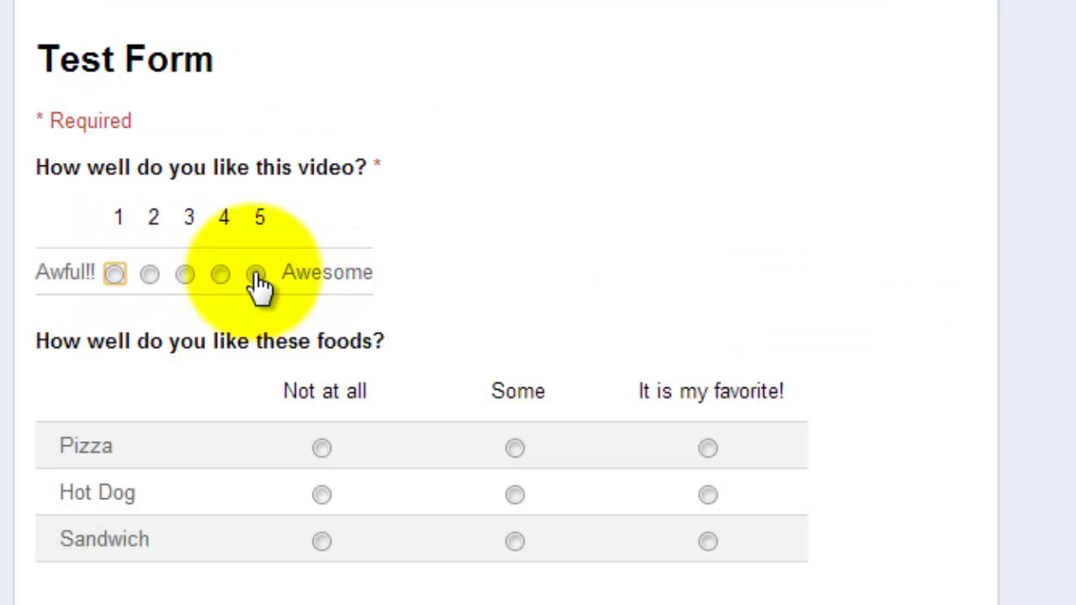
click(184, 274)
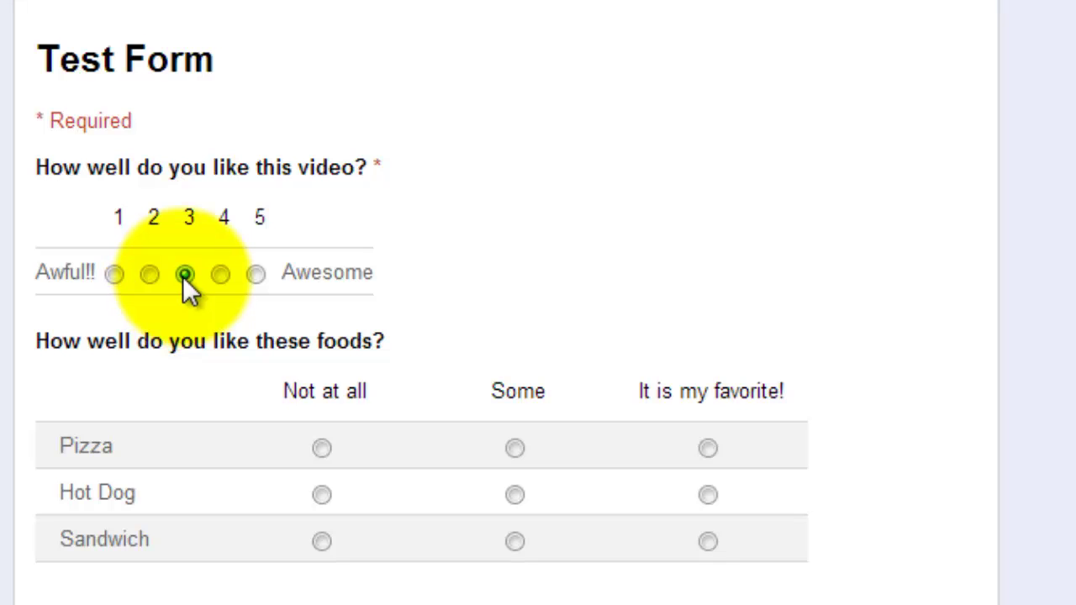
click(512, 496)
click(322, 448)
click(322, 541)
Step: Answer "Boy", continue to the Boys page, choose "Football" as the favourite sport and submit the response
scroll(379, 580, down, 10)
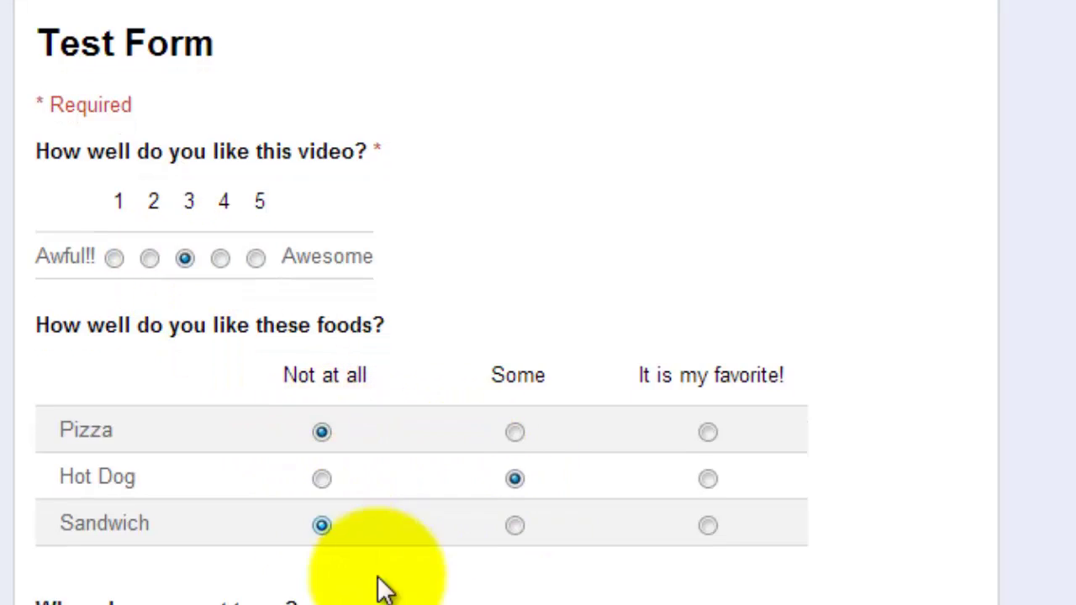
scroll(450, 418, down, 6)
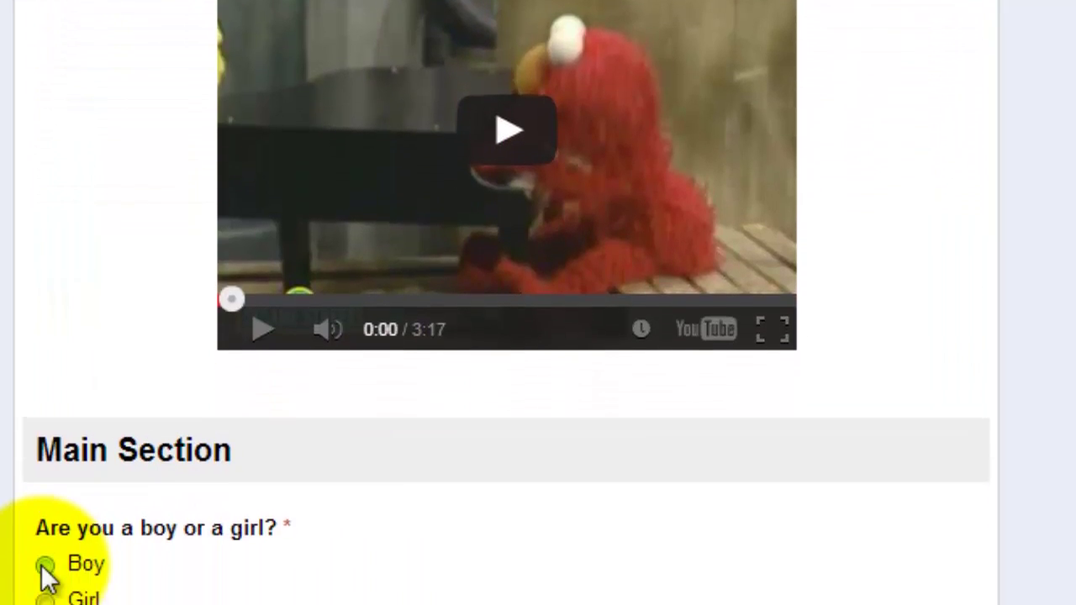
click(45, 447)
scroll(84, 471, down, 1)
click(121, 493)
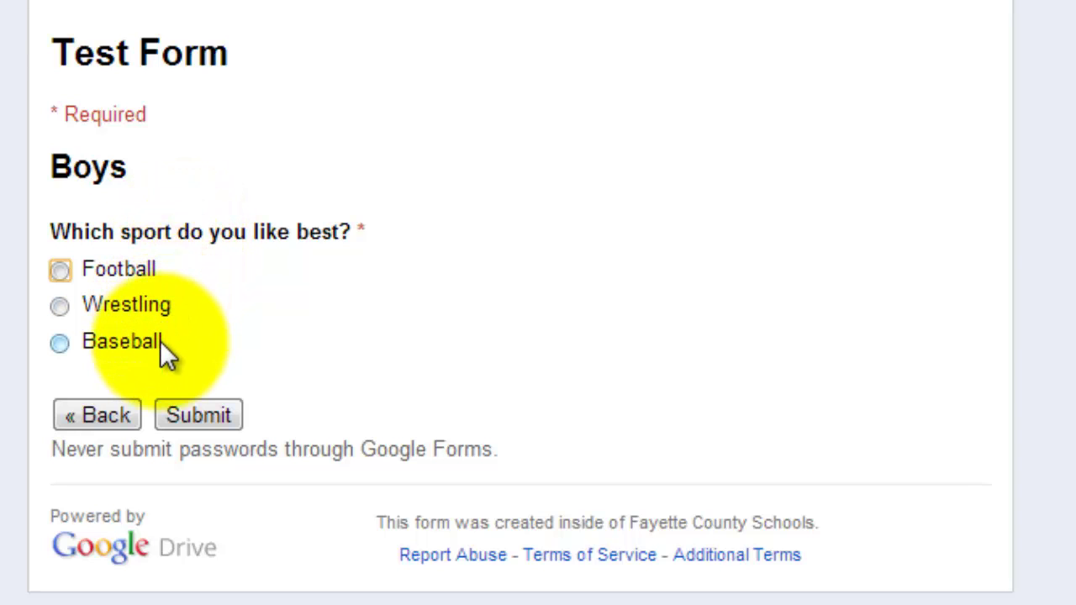
click(60, 270)
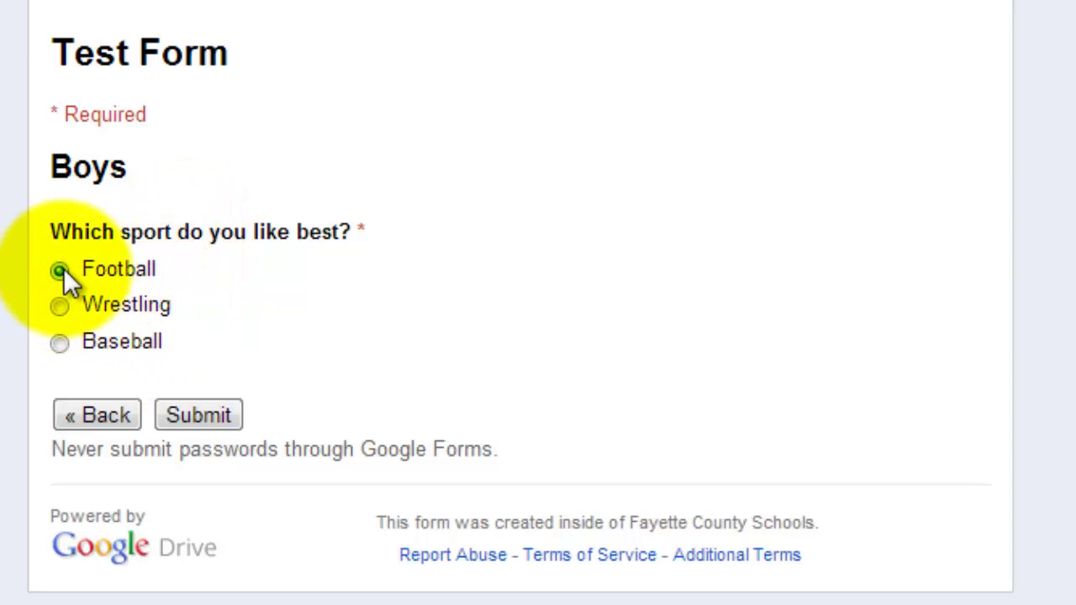
click(203, 421)
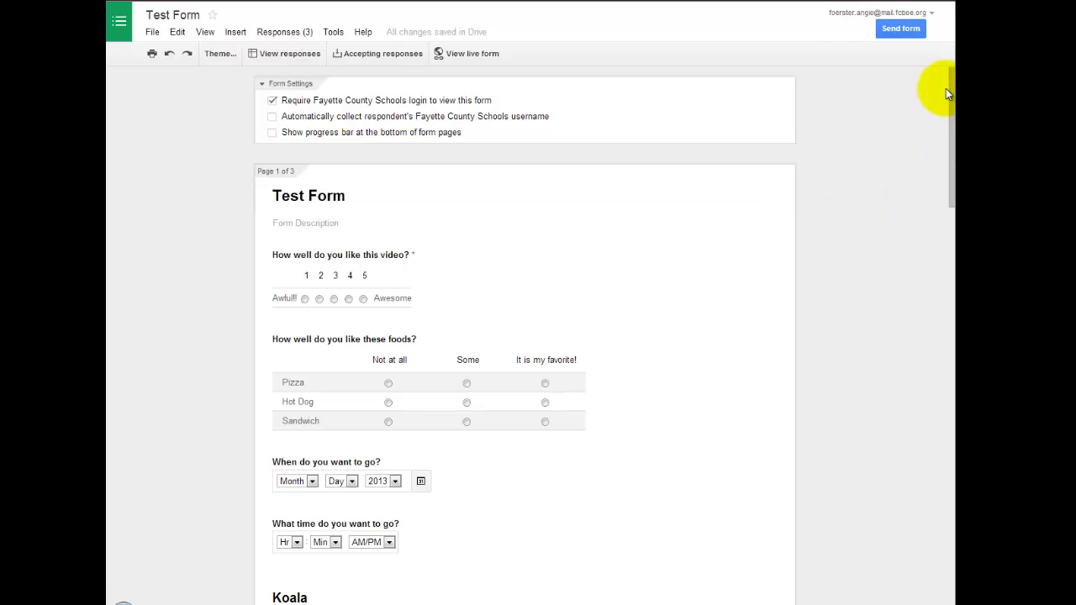
Step: Review the form in the editor, examining the boy-or-girl question, the Boys and Girls pages and their page navigation
scroll(947, 90, down, 1)
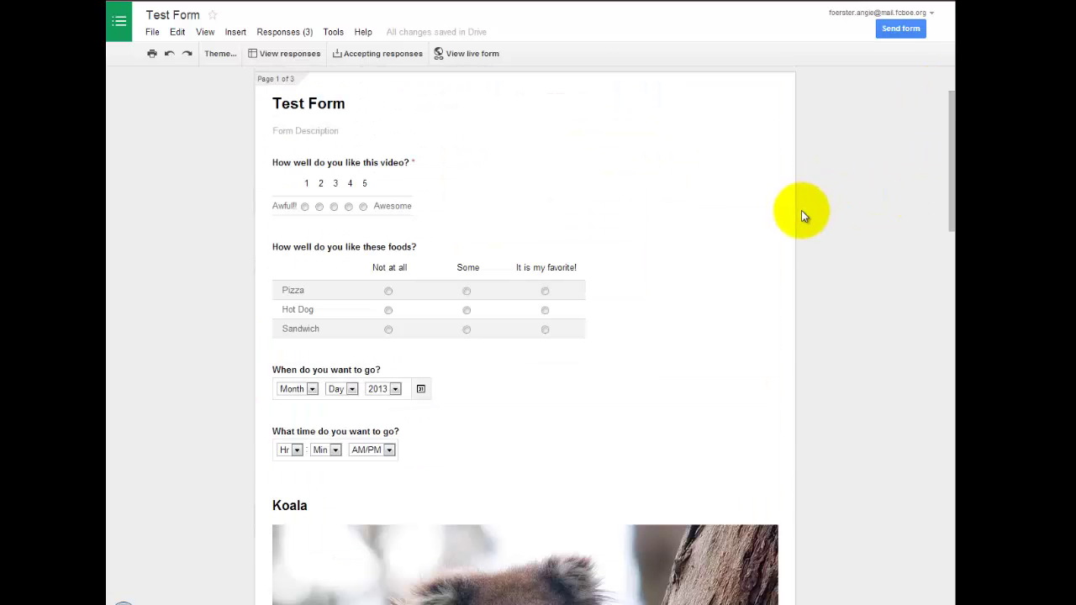
scroll(802, 212, down, 5)
scroll(801, 216, down, 6)
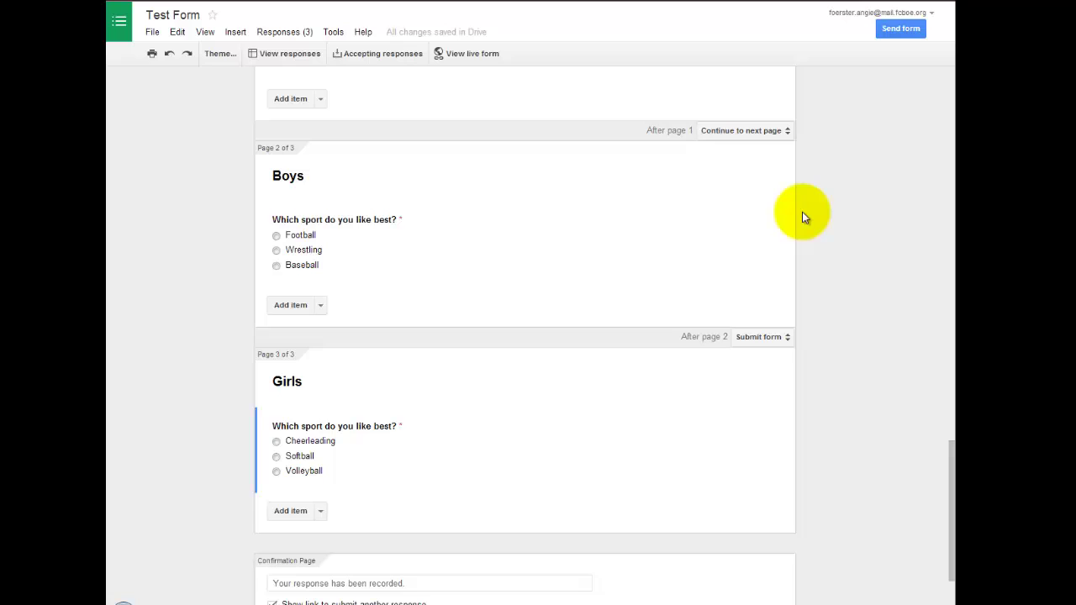
scroll(803, 217, up, 3)
scroll(803, 218, down, 1)
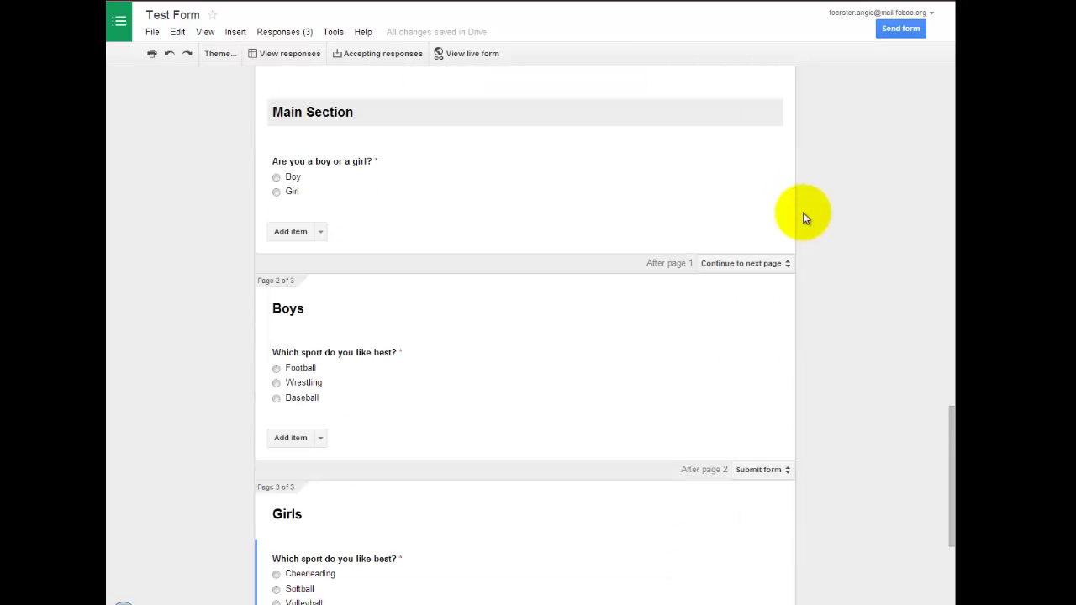
mouse_move(686, 195)
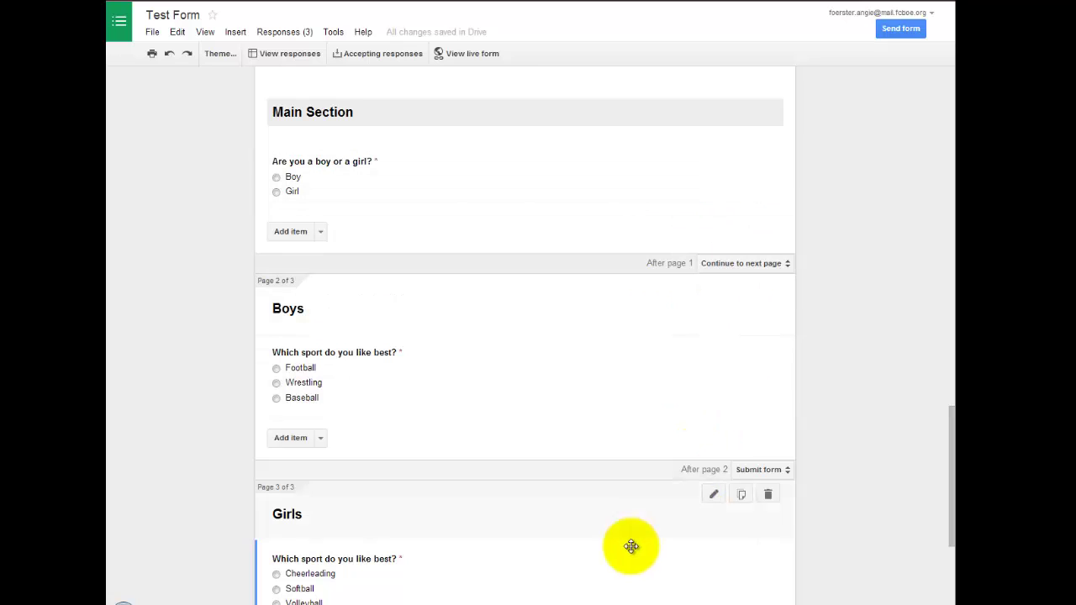
mouse_move(632, 546)
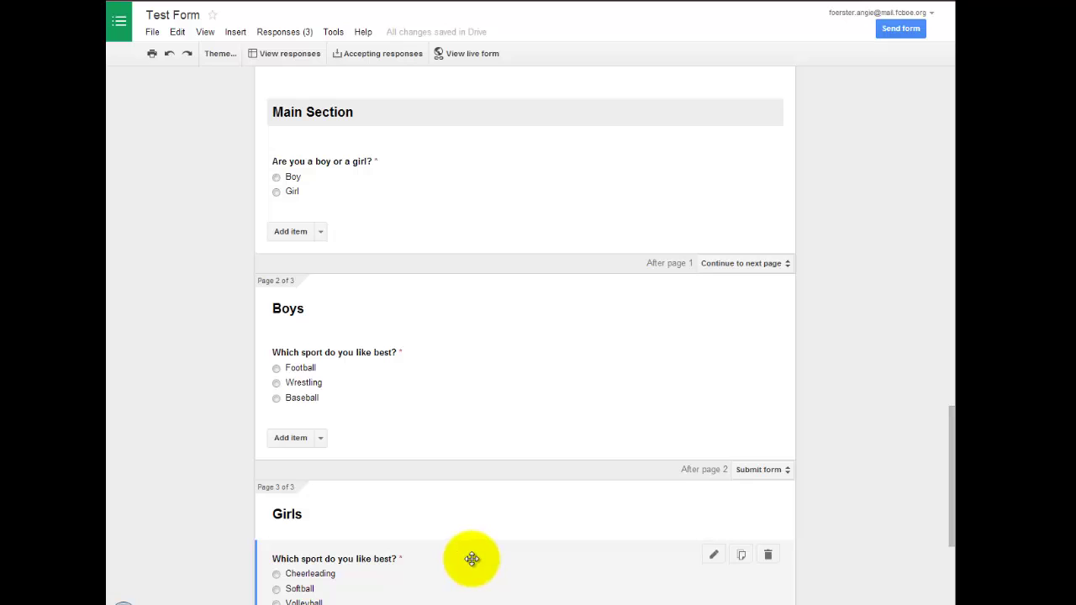
scroll(471, 559, down, 3)
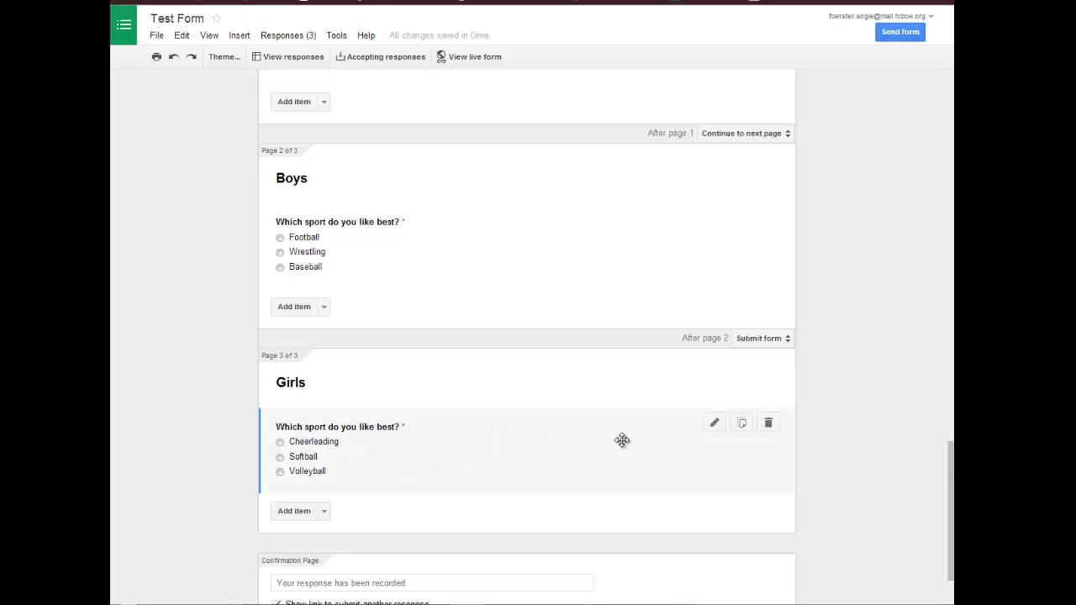
drag(949, 479, 920, 353)
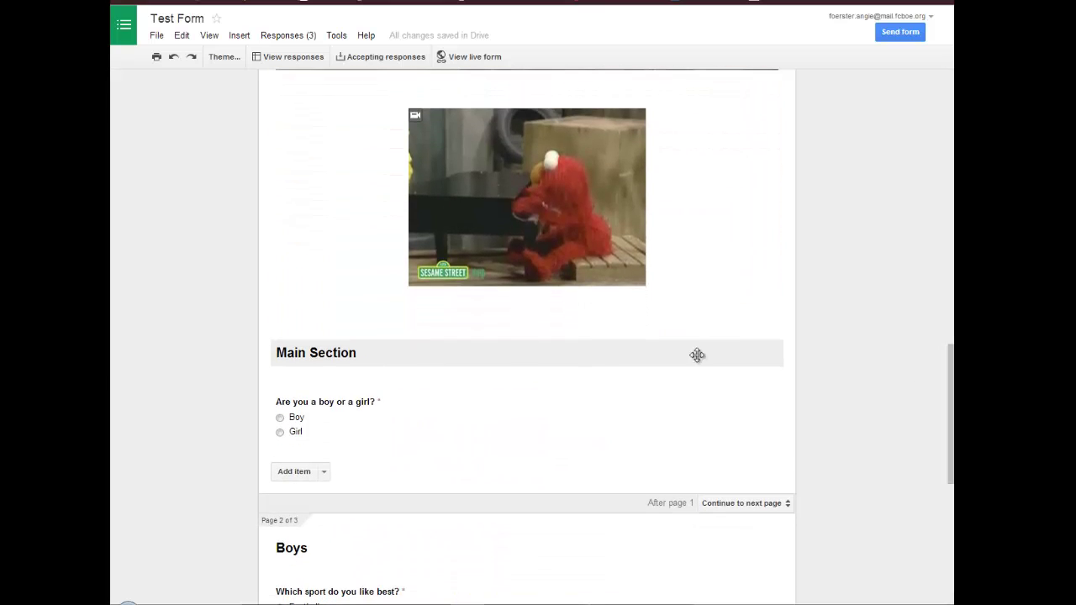
scroll(437, 398, down, 3)
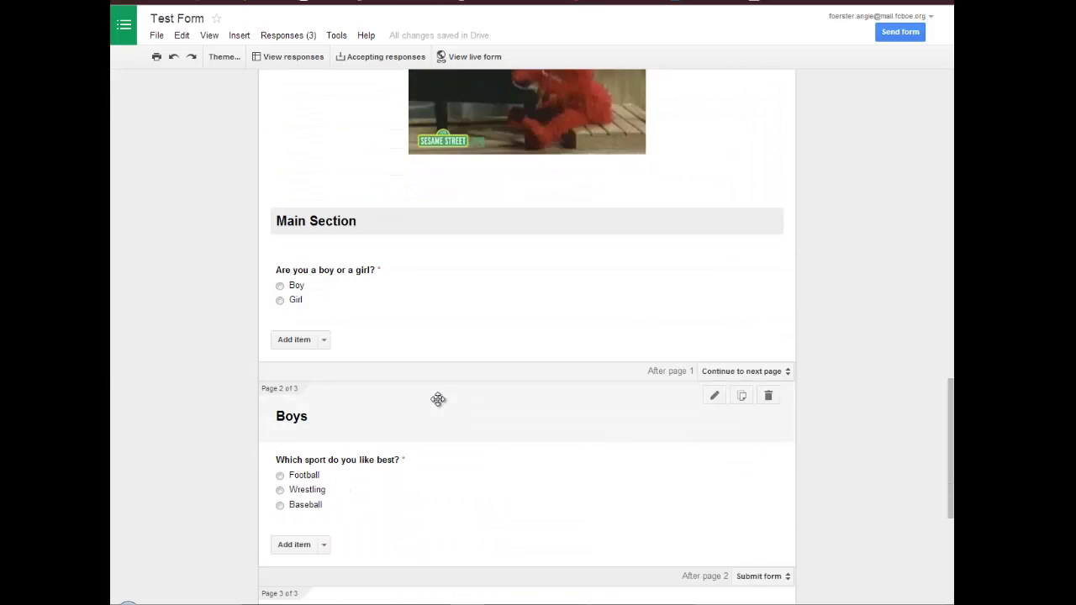
scroll(438, 398, down, 7)
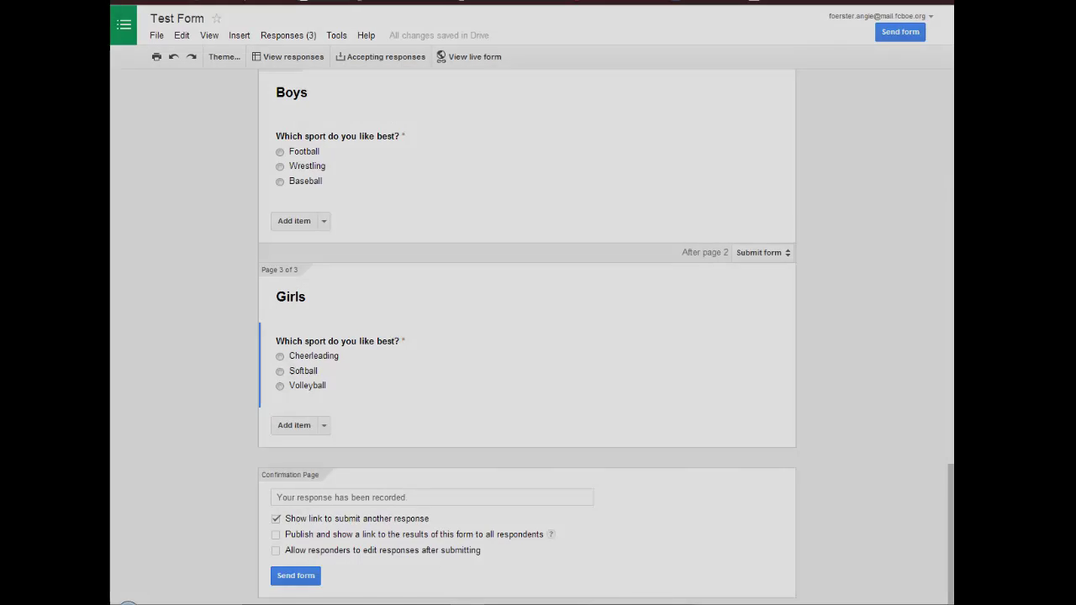